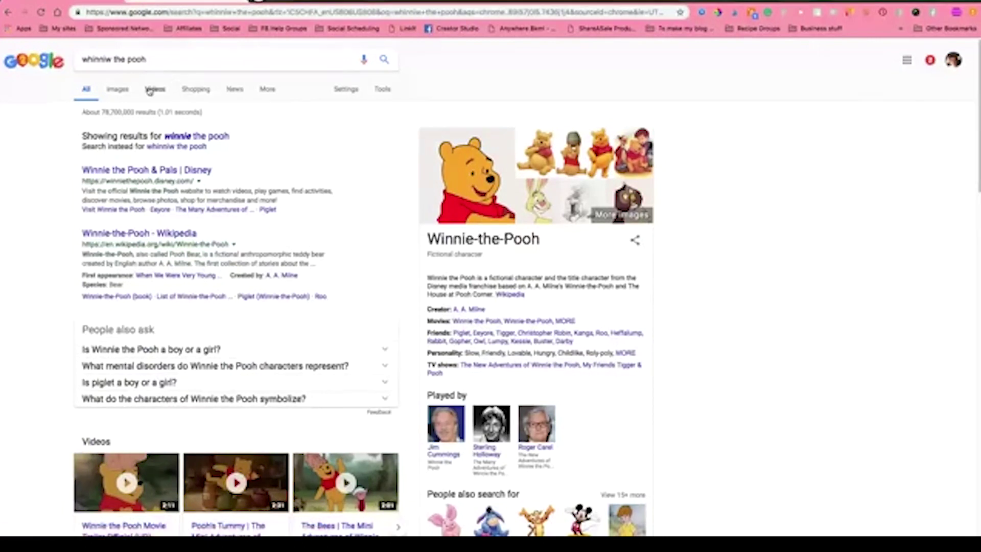
# - Switch to Google Images and rerun the search as 'winnie the poo'
pyautogui.click(121, 93)
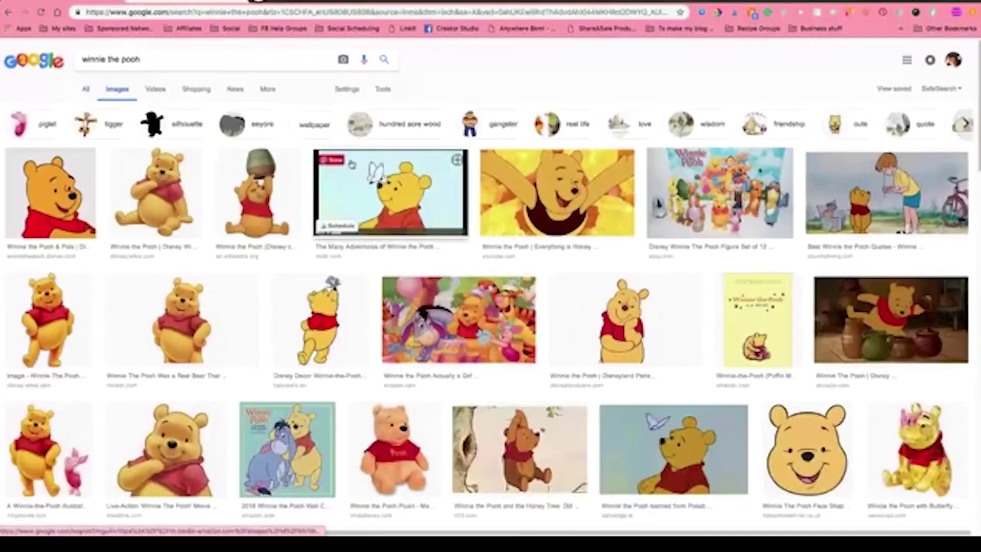
pyautogui.click(189, 60)
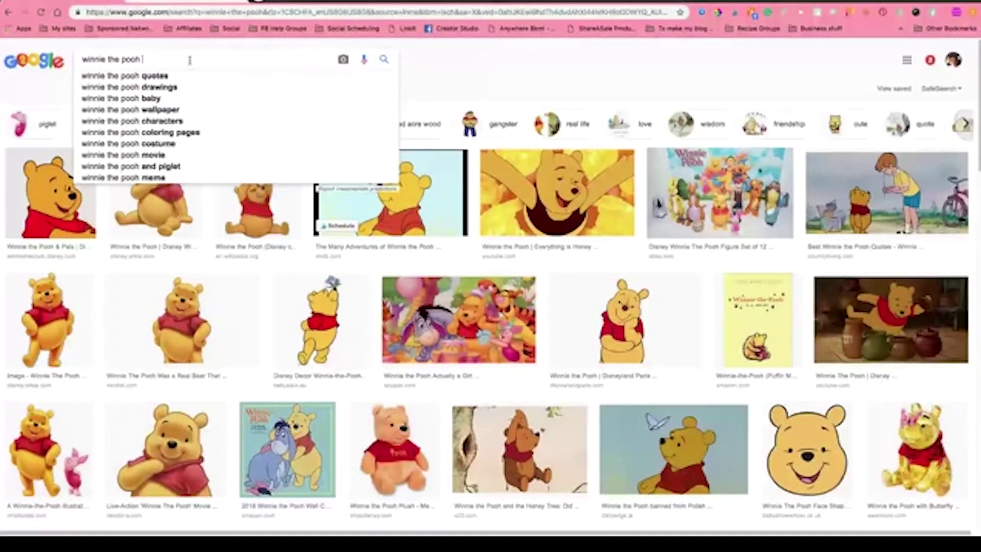
pyautogui.write('tran')
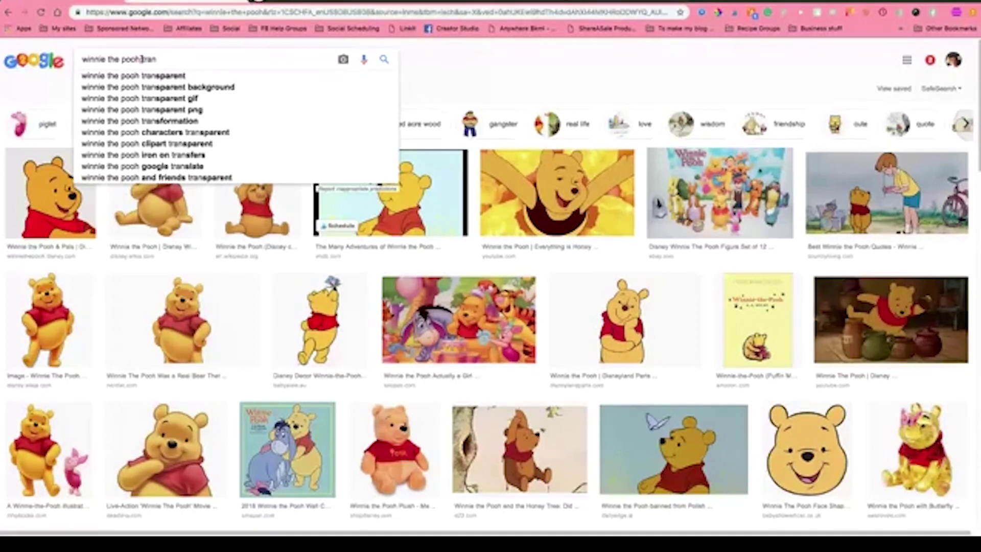
pyautogui.moveTo(142, 59); pyautogui.dragTo(175, 60)
pyautogui.press('BackSpace')
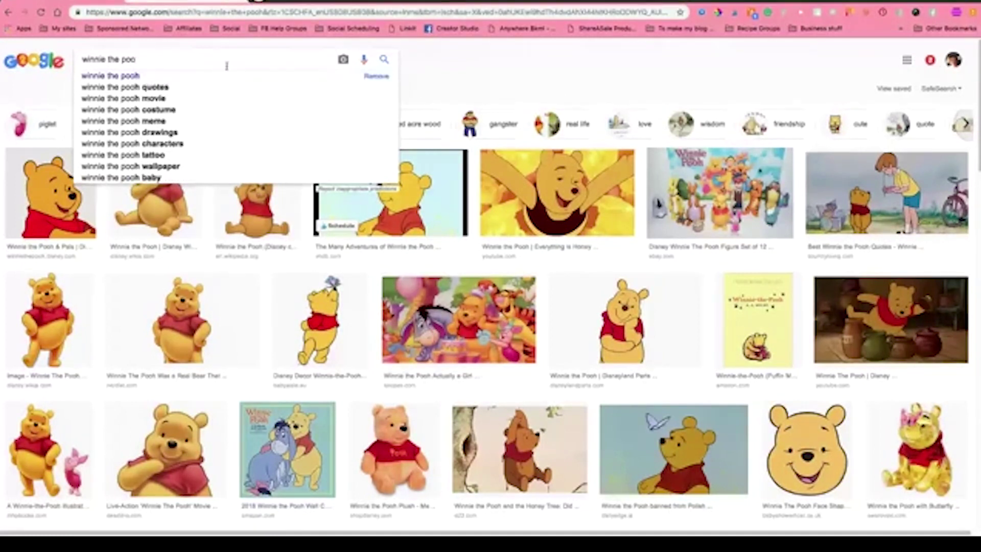
pyautogui.press('Return')
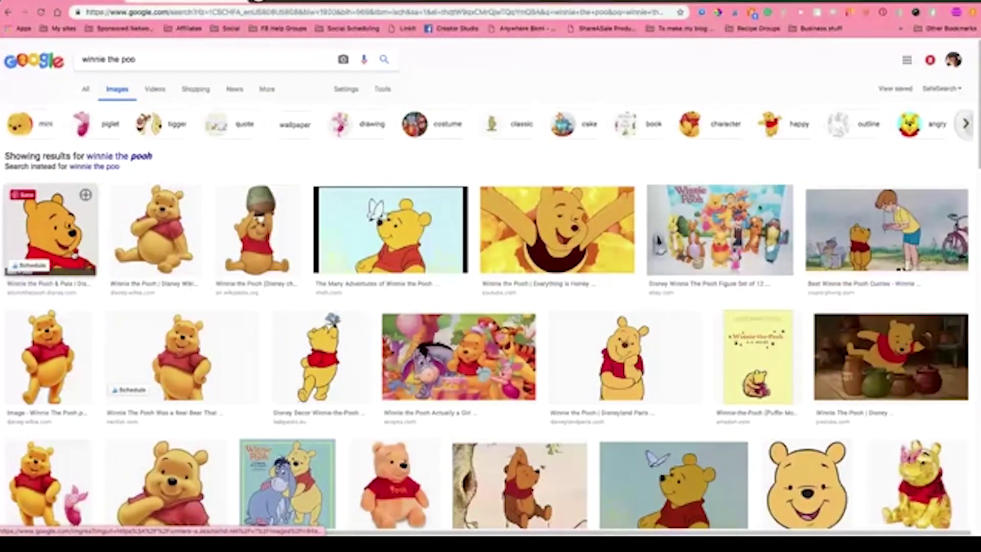
pyautogui.click(75, 255)
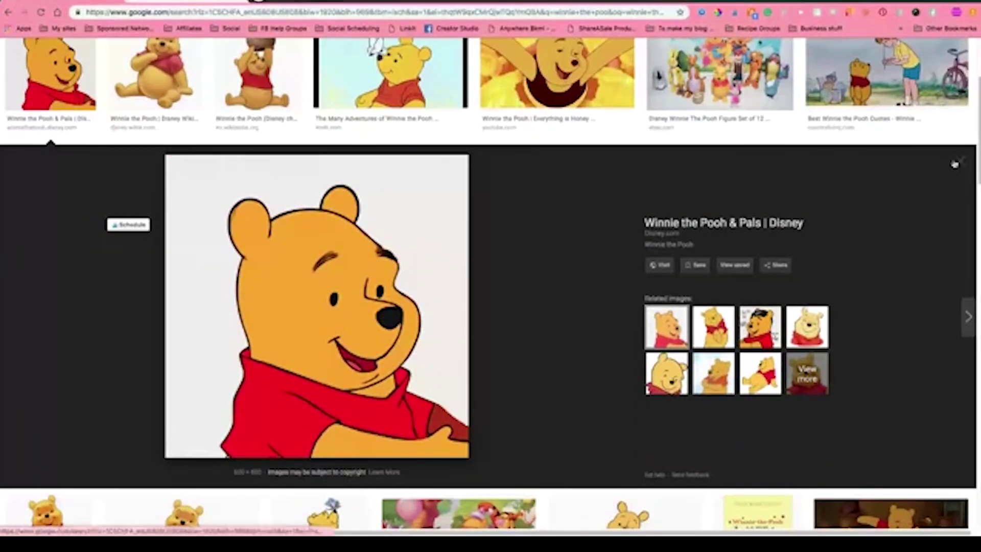
pyautogui.click(967, 163)
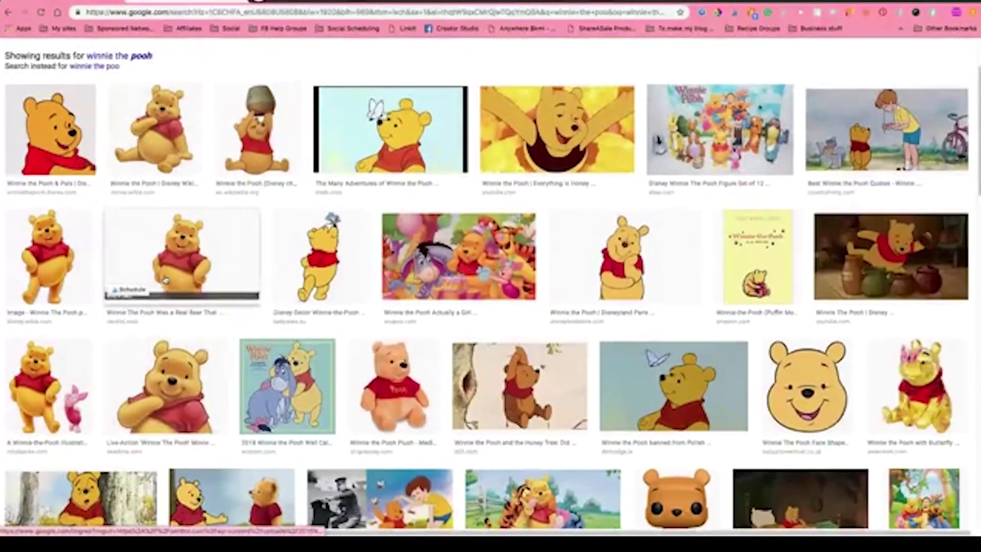
pyautogui.click(566, 276)
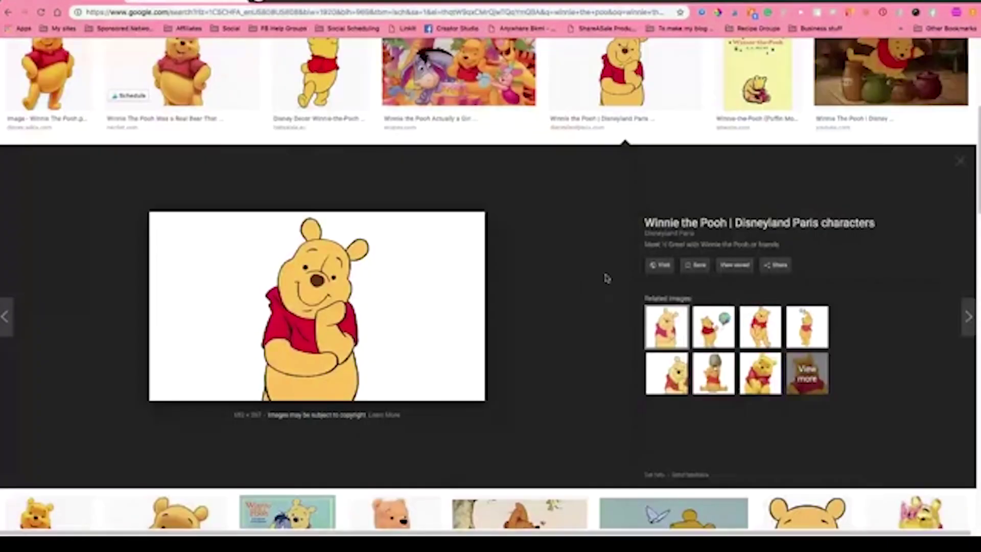
pyautogui.click(965, 170)
pyautogui.scroll(-1, 396, 294)
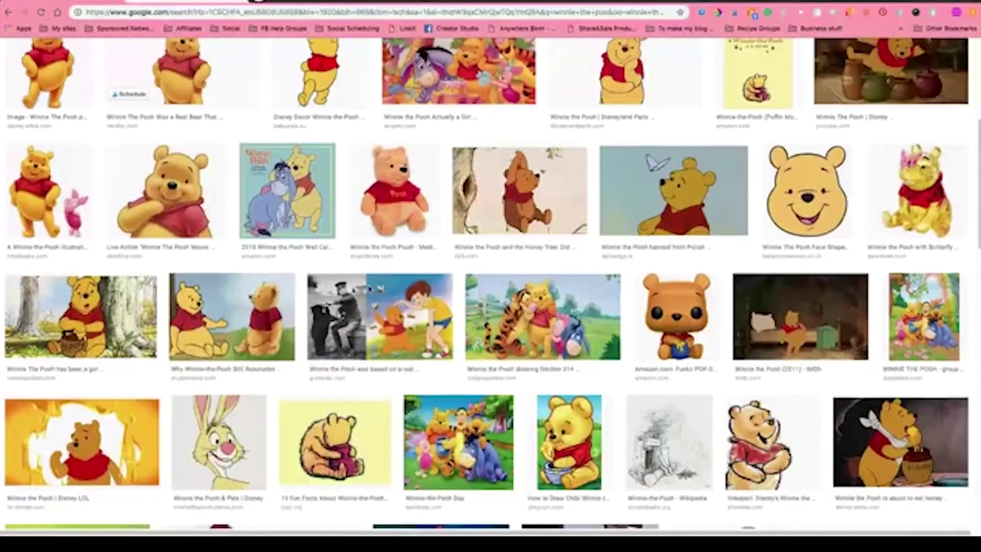
pyautogui.scroll(-6, 335, 286)
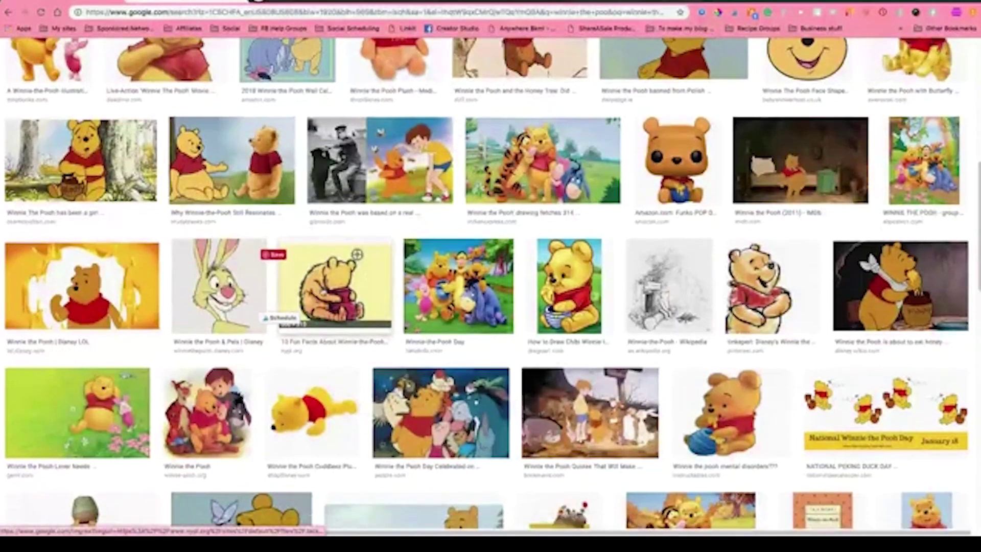
pyautogui.click(81, 286)
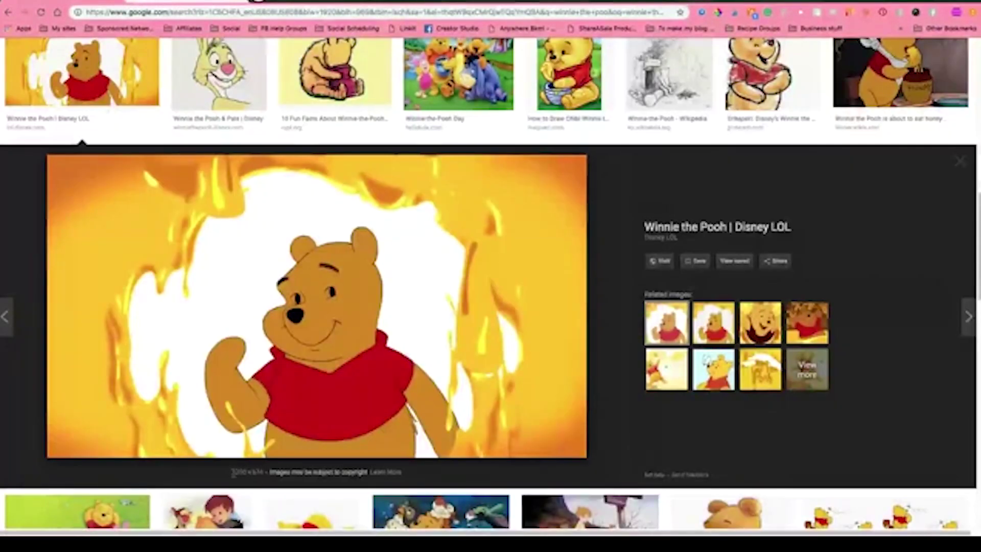
pyautogui.moveTo(264, 474)
pyautogui.mouseDown()
pyautogui.moveTo(227, 472)
pyautogui.moveTo(250, 471)
pyautogui.mouseUp()
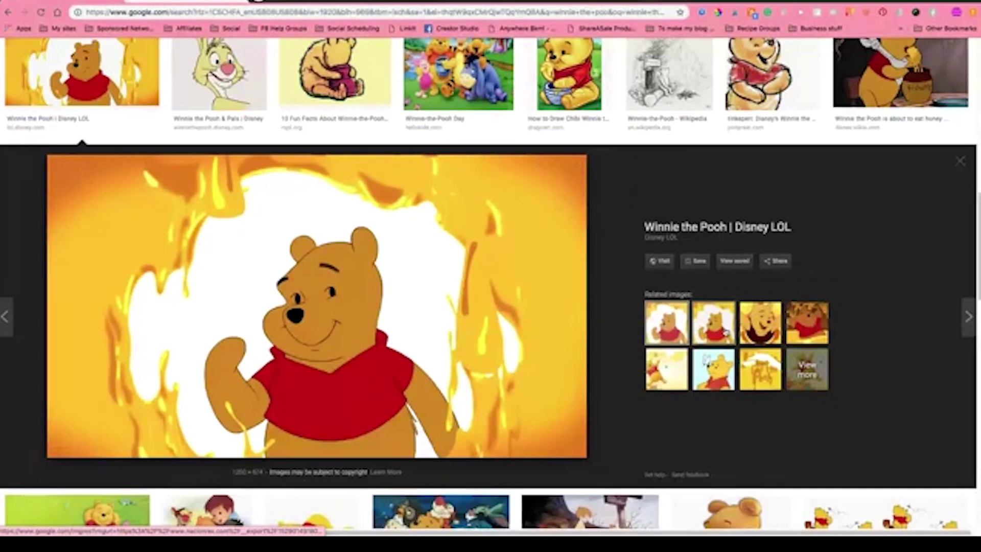
pyautogui.click(719, 332)
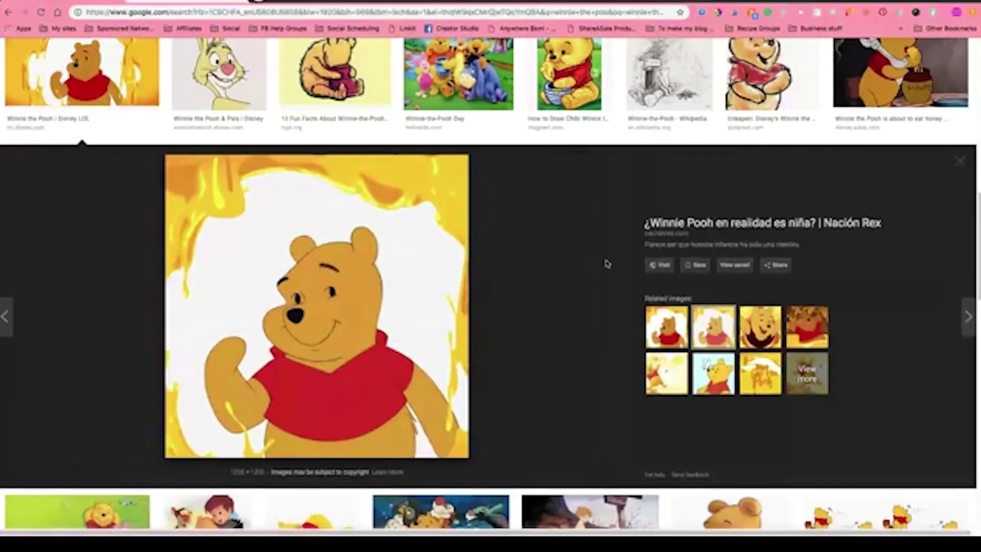
pyautogui.click(960, 161)
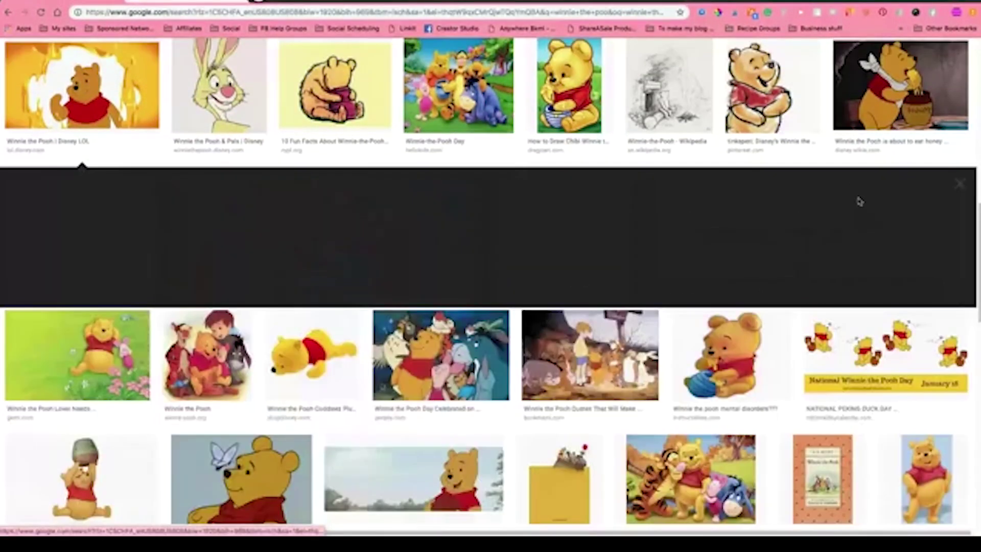
pyautogui.scroll(10, 491, 286)
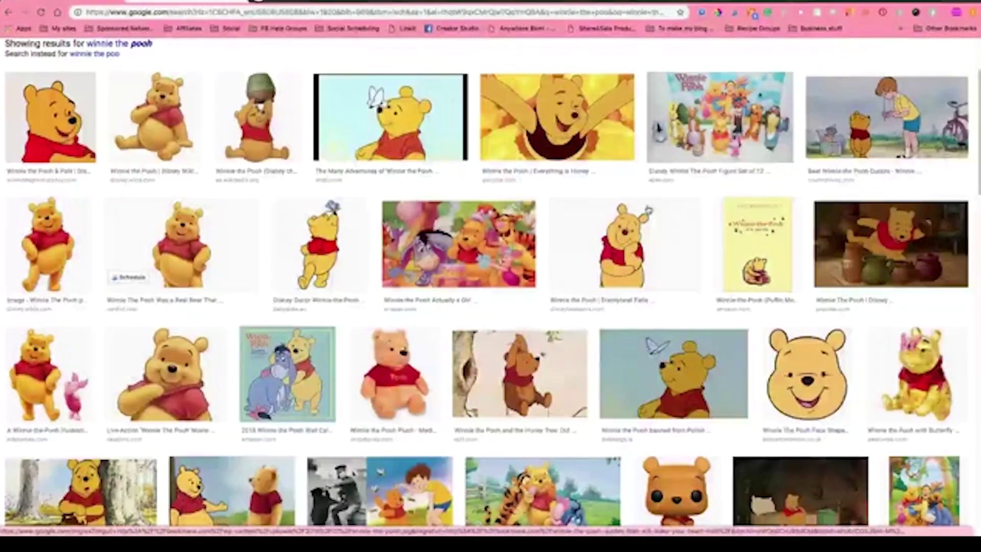
pyautogui.scroll(3, 233, 61)
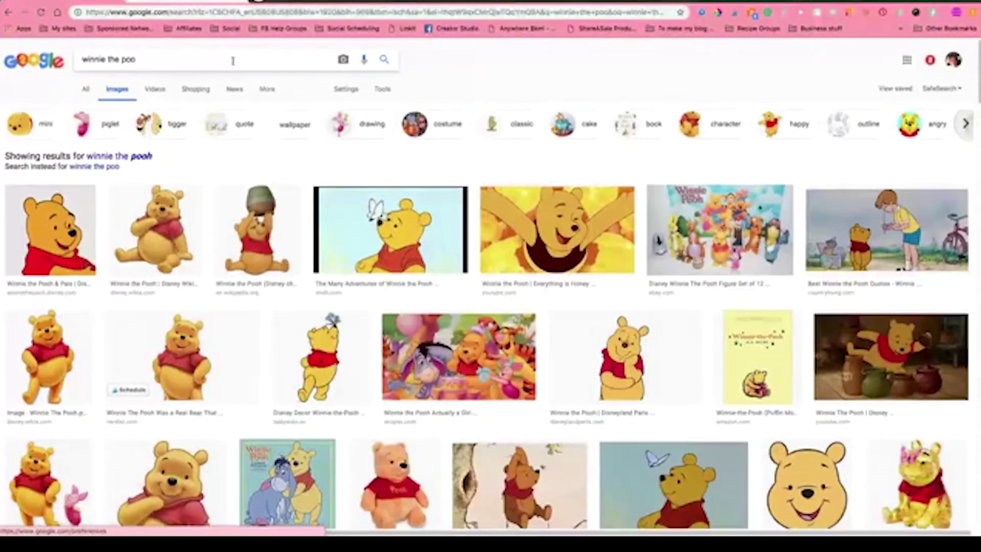
pyautogui.tripleClick(232, 61)
# - Search images for 'hello kitty' and save the waving picture as Hello_Kitty.jpg in Downloads
pyautogui.write('hello ')
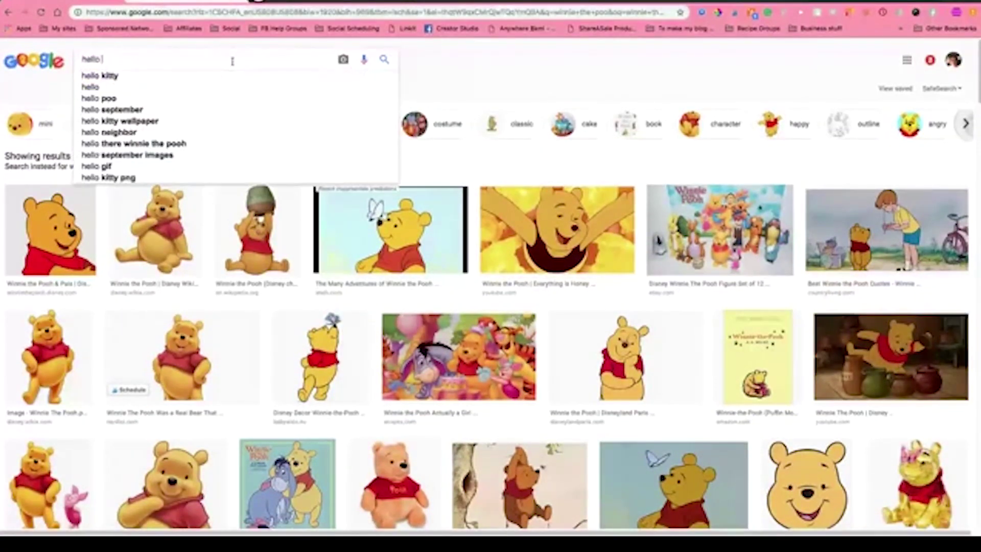
pyautogui.write('kitty')
pyautogui.press('Return')
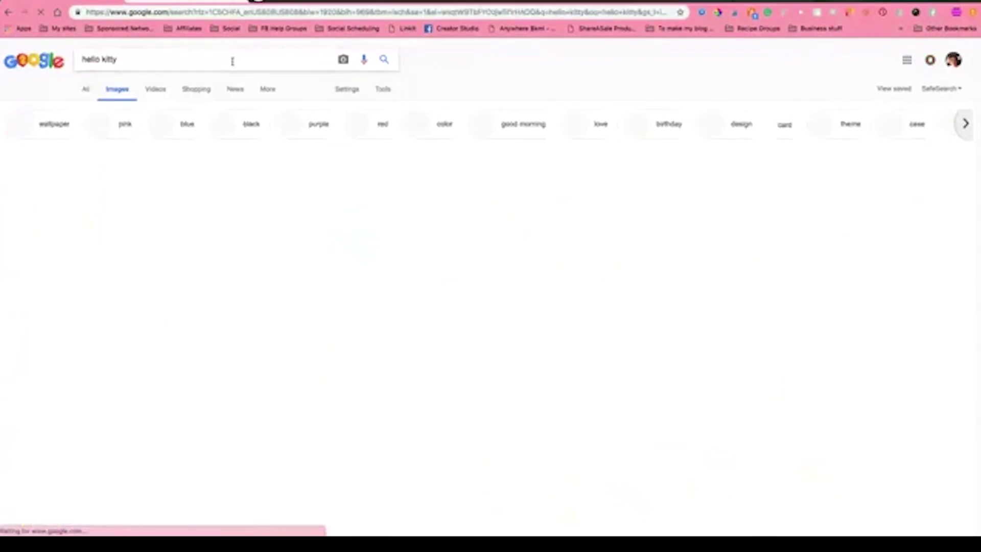
pyautogui.click(185, 196)
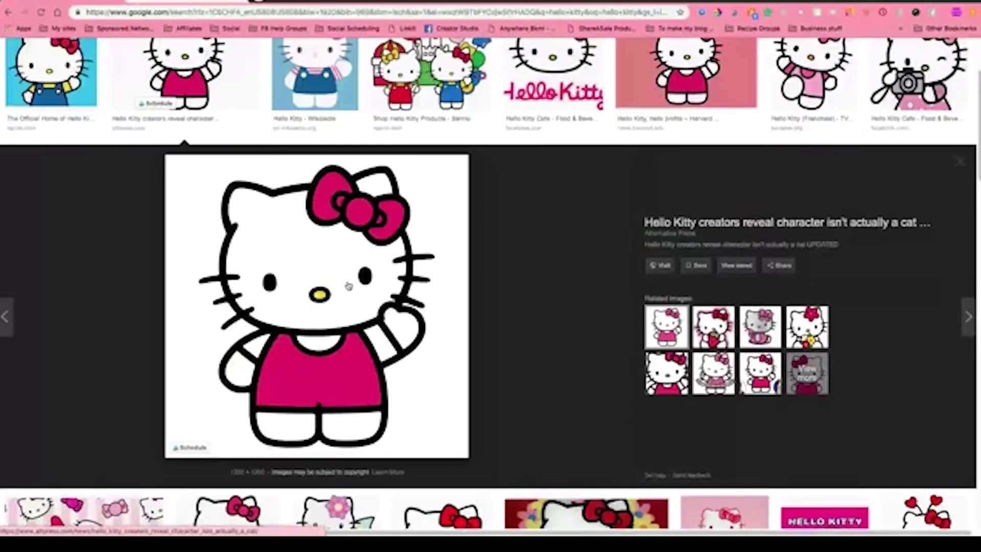
pyautogui.scroll(-4, 348, 285)
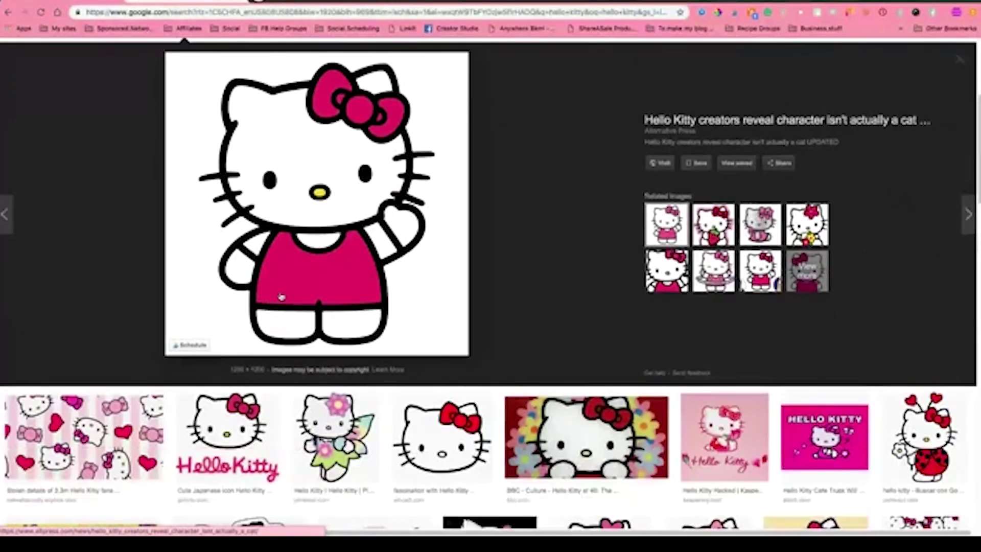
pyautogui.rightClick(285, 281)
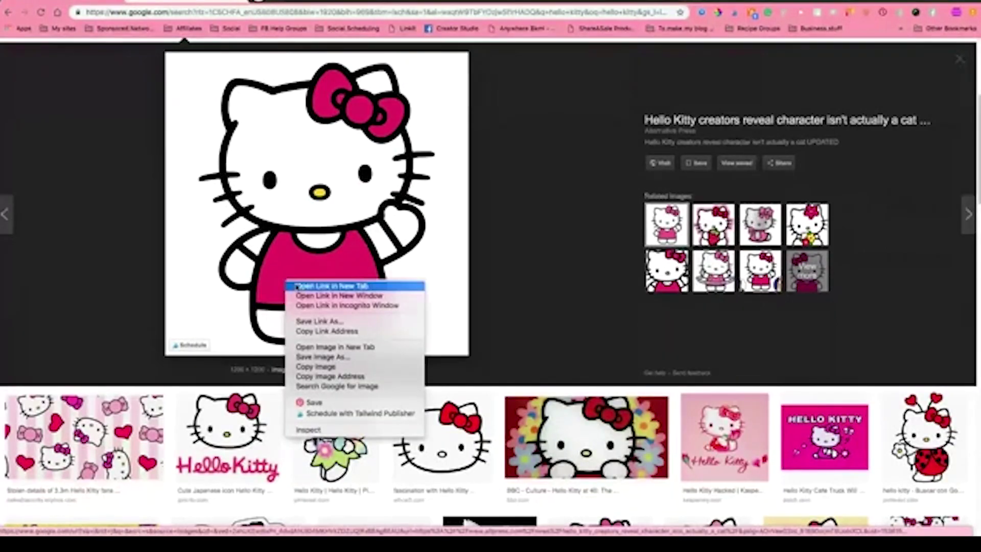
pyautogui.click(309, 346)
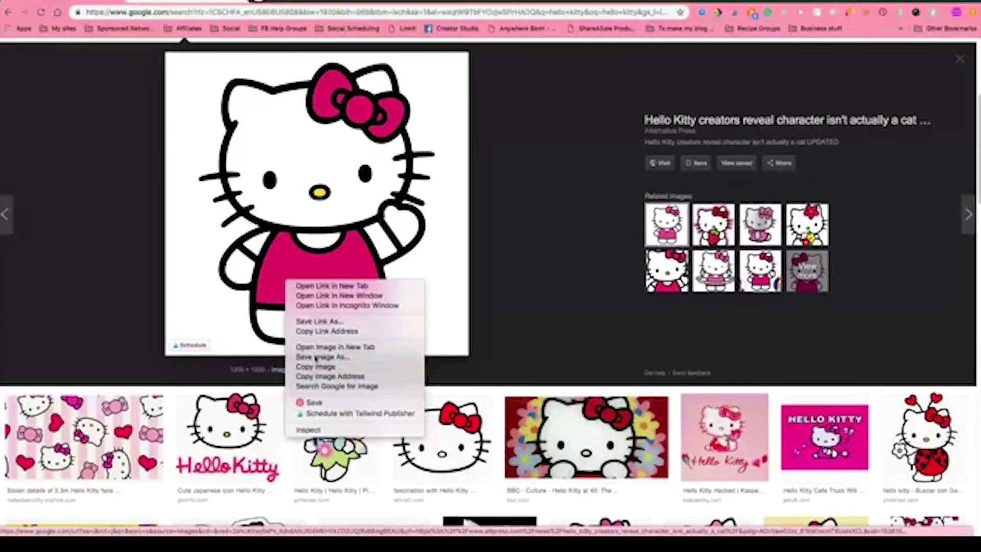
pyautogui.press('Return')
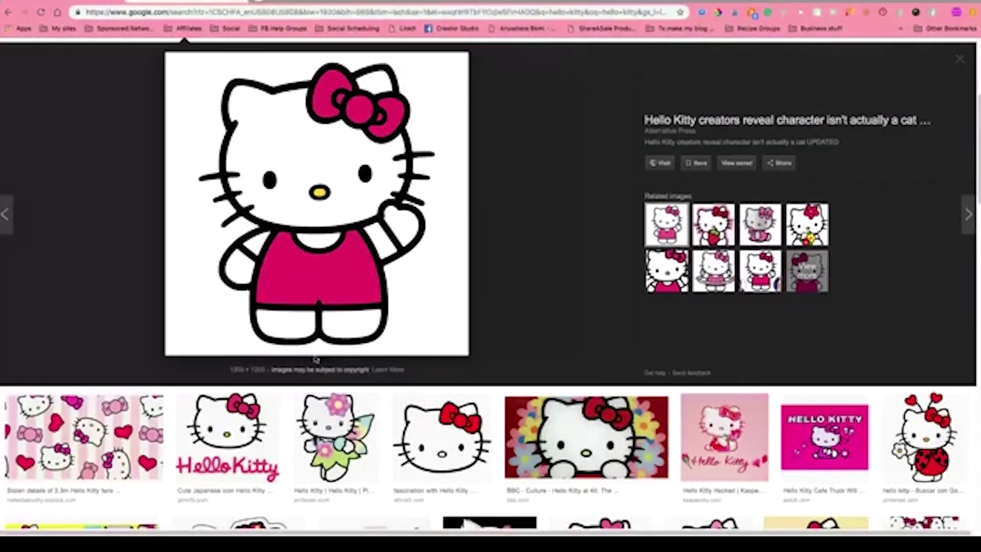
# - Switch to Illustrator and create a new 11.25 x 11.25 in document
pyautogui.moveTo(439, 513)
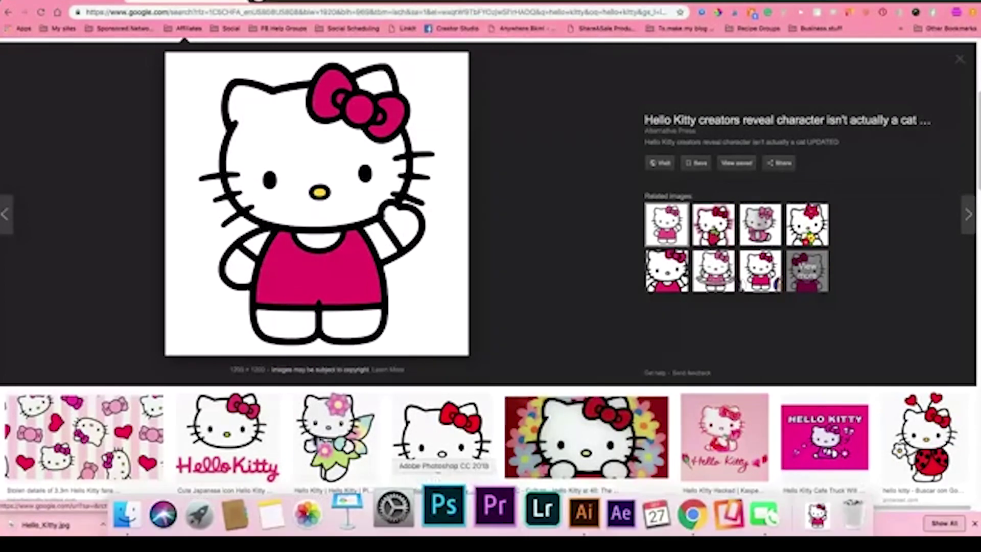
pyautogui.click(544, 518)
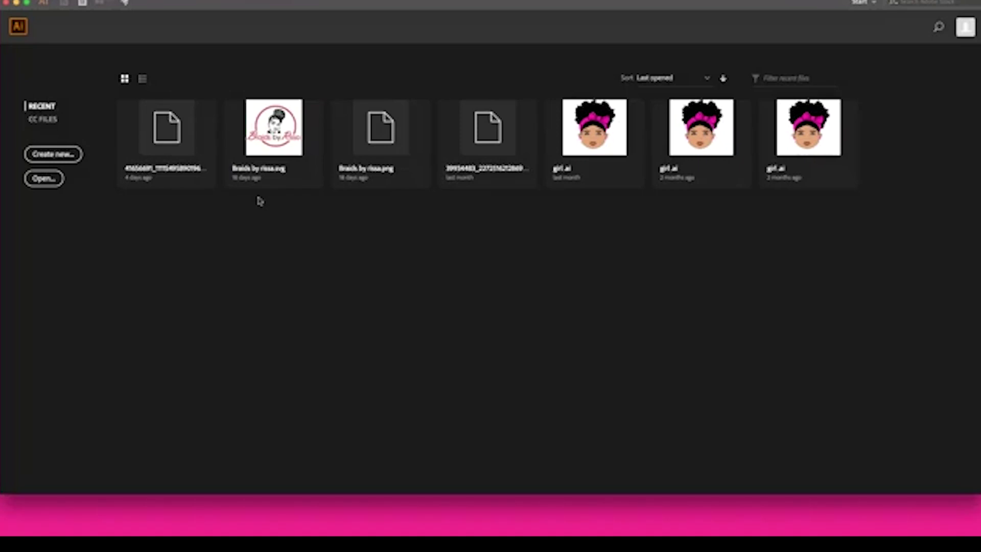
pyautogui.press('super+n')
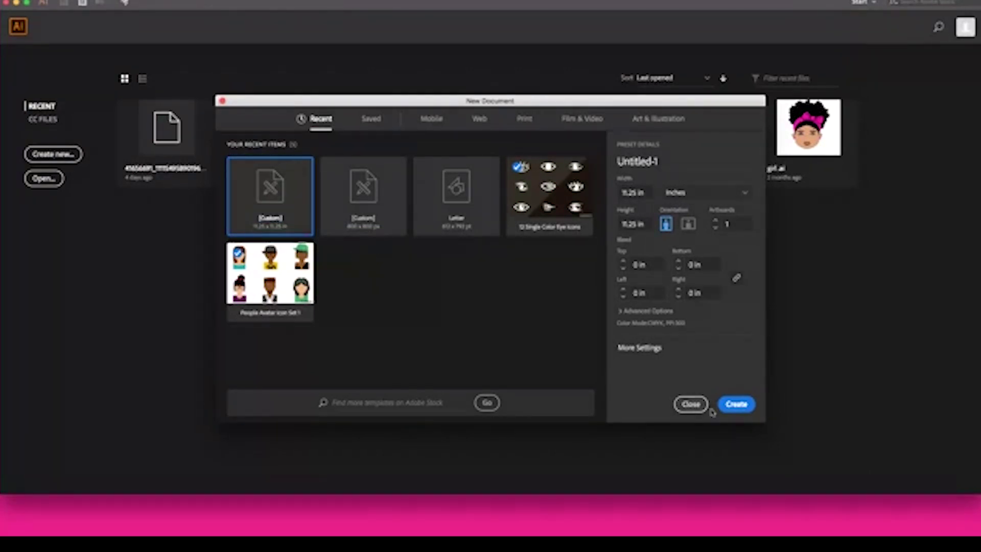
pyautogui.click(737, 405)
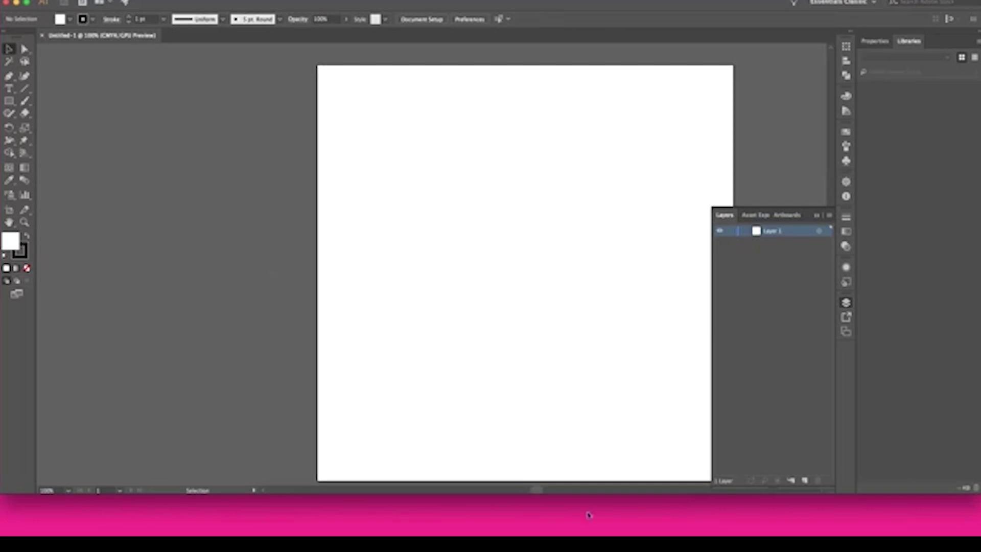
# - Scroll the canvas horizontally to center the blank Untitled-1 artboard
pyautogui.hscroll(5, 536, 491)
pyautogui.hscroll(-2, 539, 492)
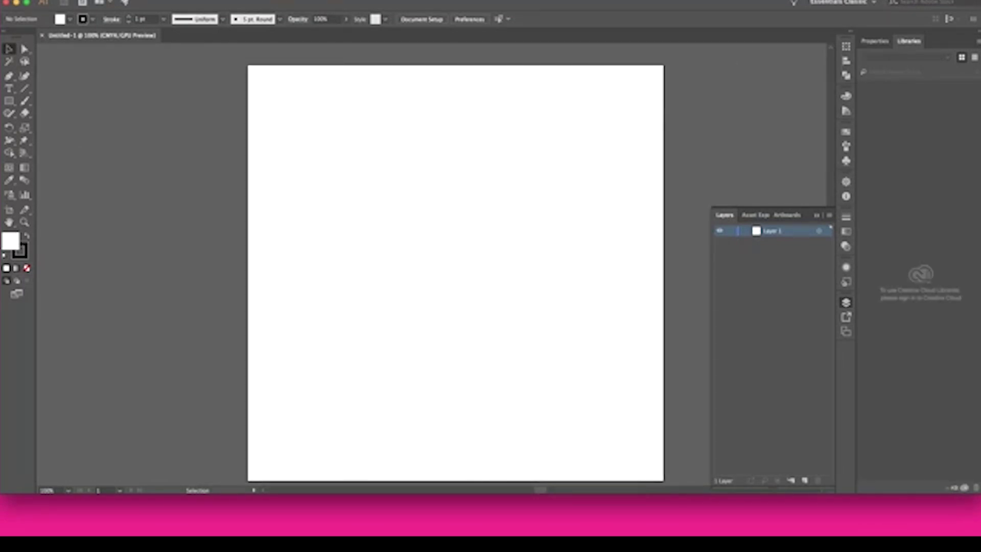
# - Use File > Open to browse Downloads and select Hello_Kitty.jpg
pyautogui.click(90, 1)
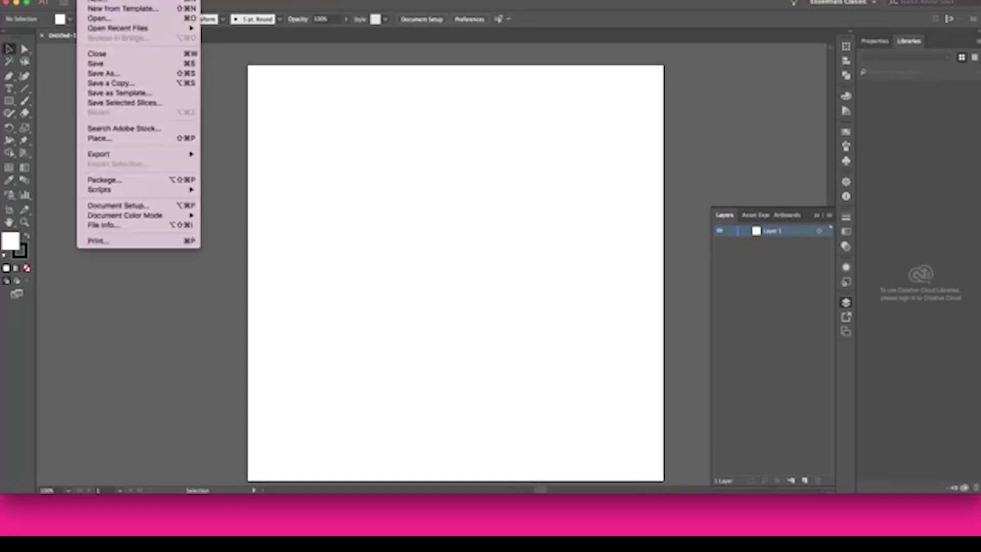
pyautogui.click(89, 0)
pyautogui.click(89, 0)
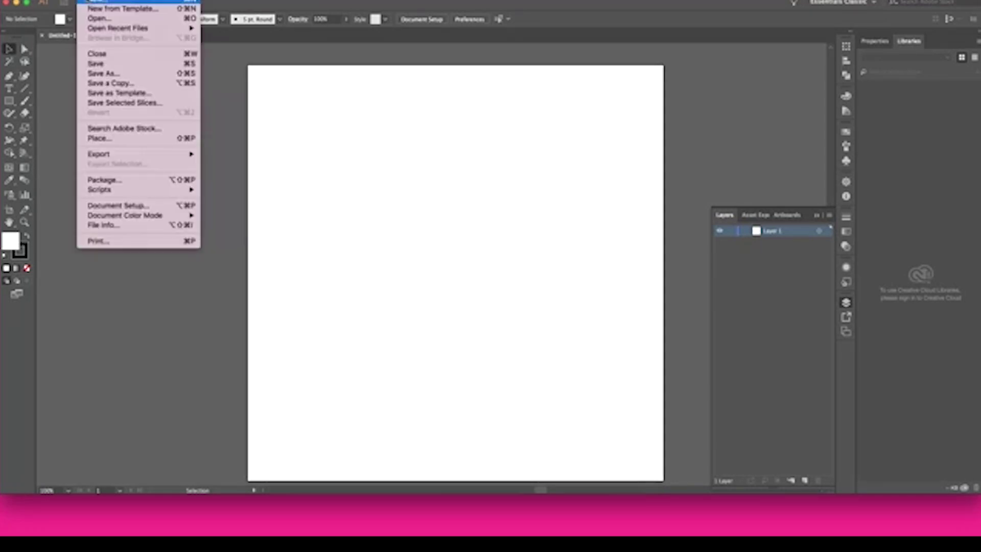
pyautogui.click(92, 19)
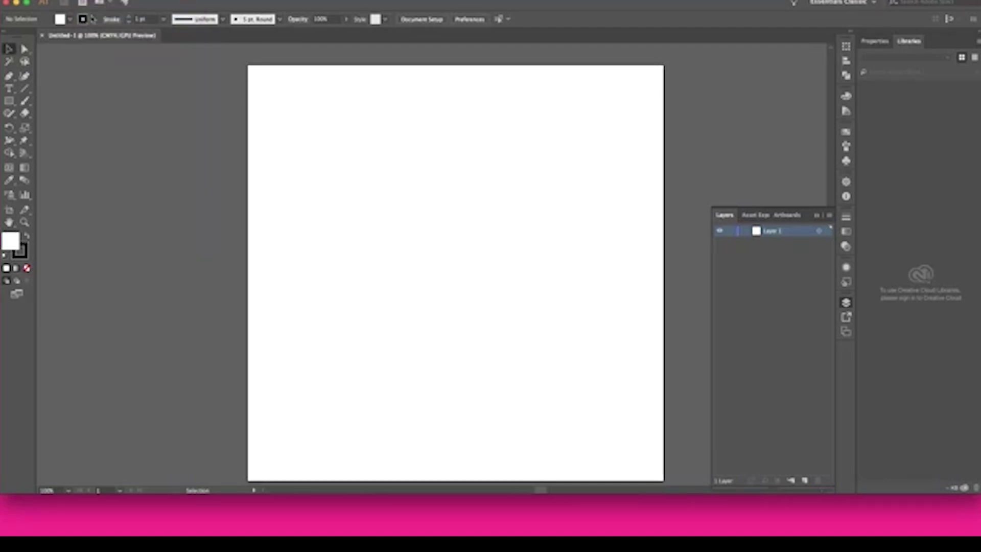
pyautogui.click(473, 130)
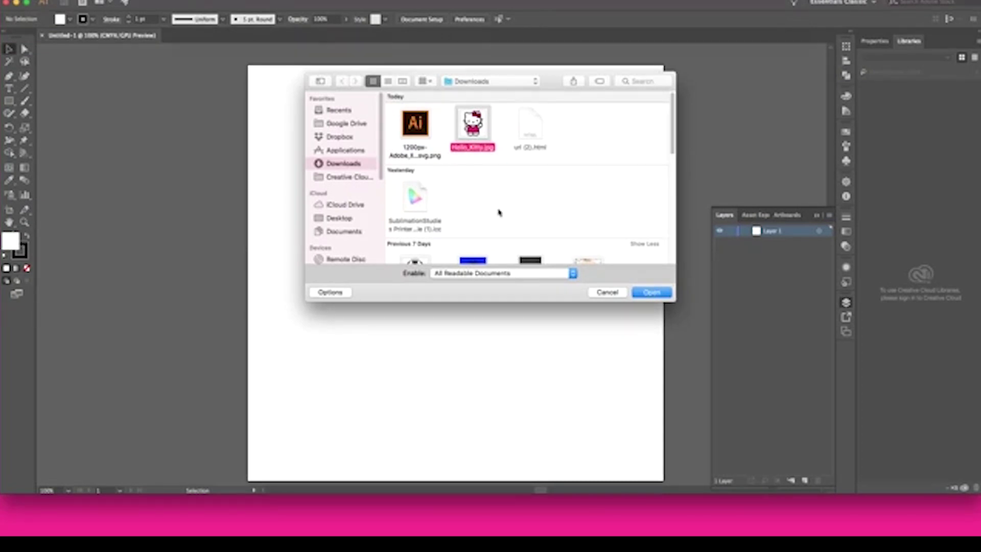
# - Open Hello_Kitty.jpg and set the zoom to 66.67%
pyautogui.press('Return')
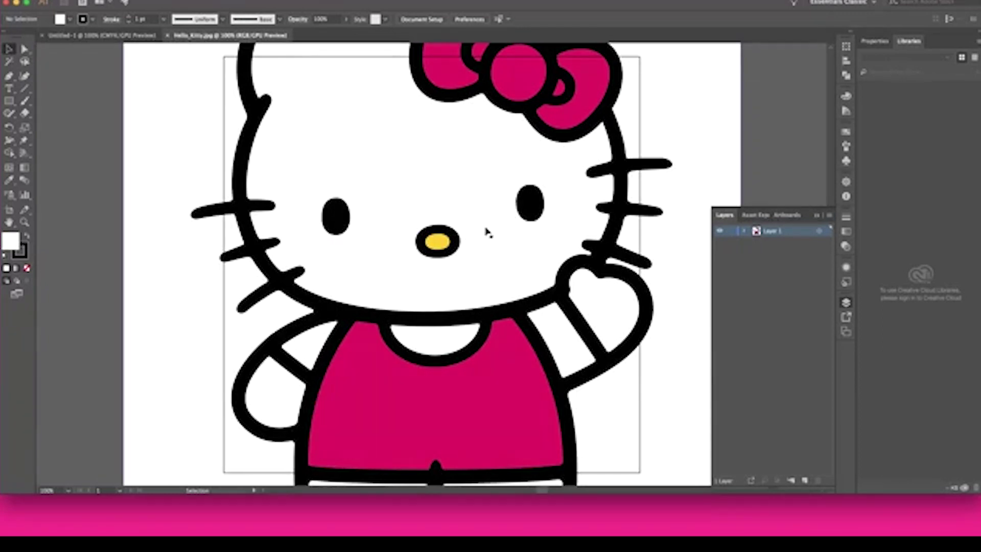
pyautogui.click(71, 489)
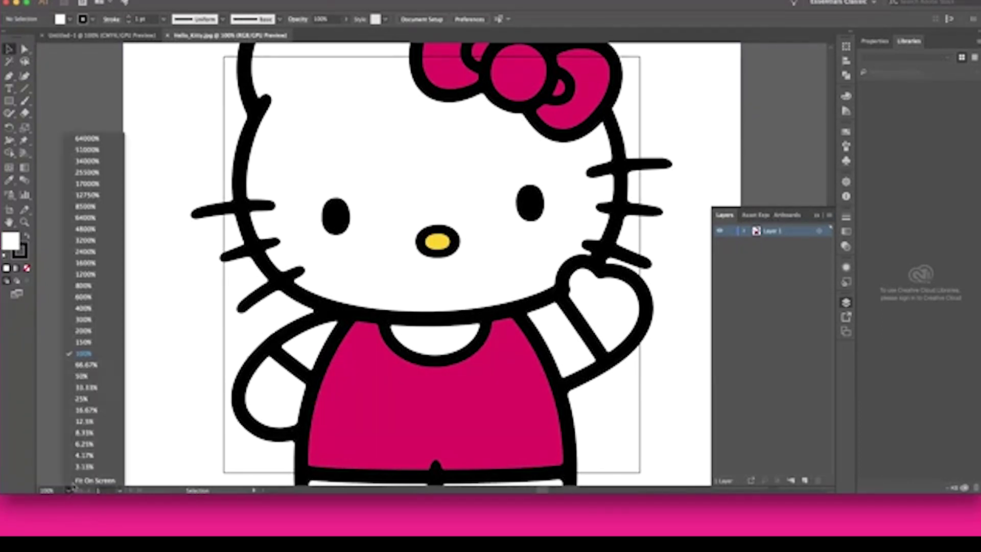
pyautogui.click(85, 365)
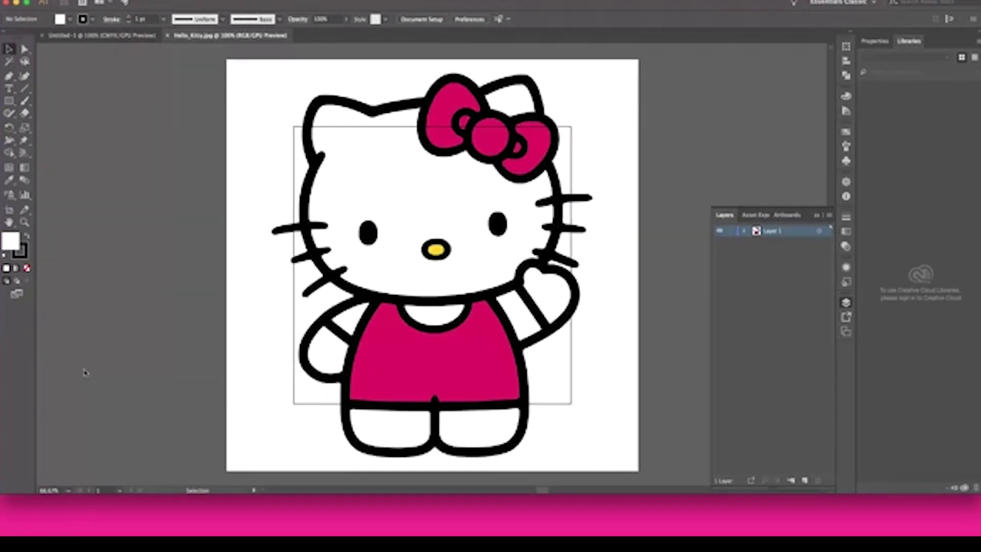
# - Scale the image proportionally to 11.25 in square and fit it onto the artboard
pyautogui.click(633, 466)
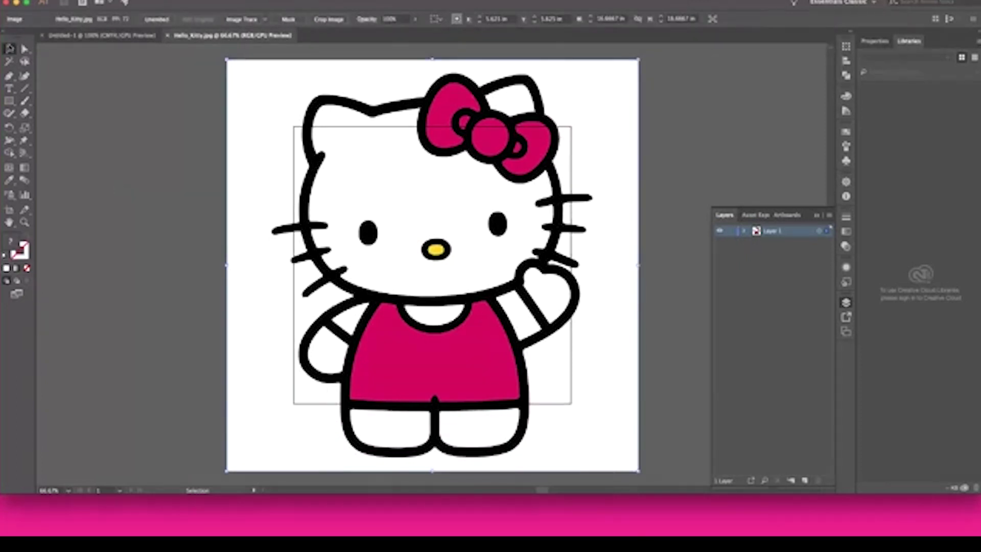
pyautogui.click(8, 49)
pyautogui.press('shift')
pyautogui.moveTo(638, 470); pyautogui.dragTo(532, 379)
pyautogui.moveTo(439, 311); pyautogui.dragTo(479, 351)
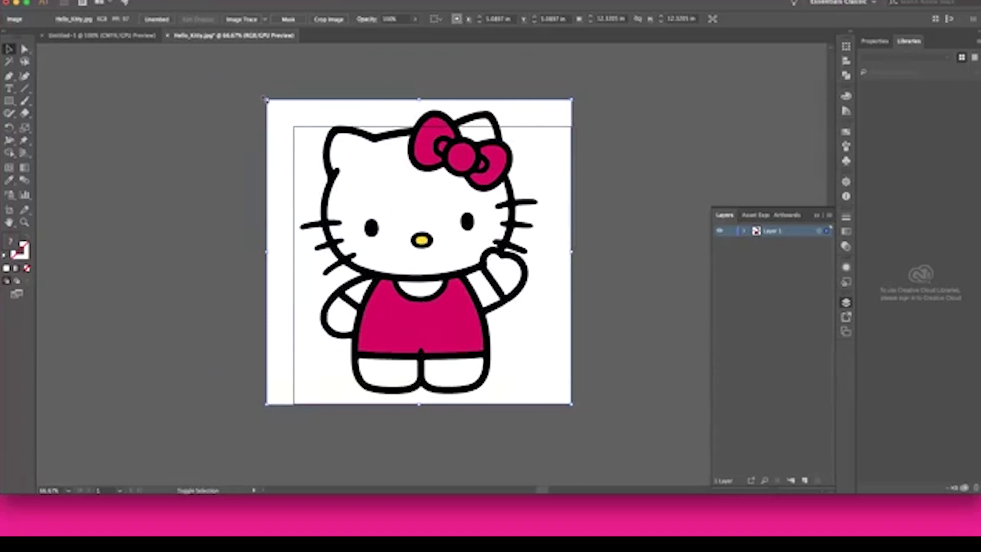
pyautogui.moveTo(266, 99); pyautogui.dragTo(292, 126)
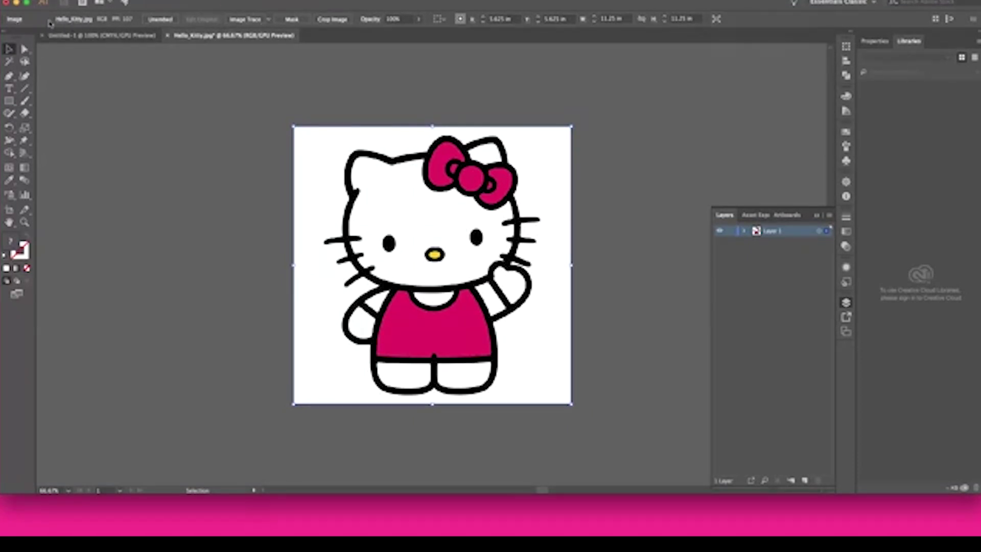
pyautogui.click(279, 1)
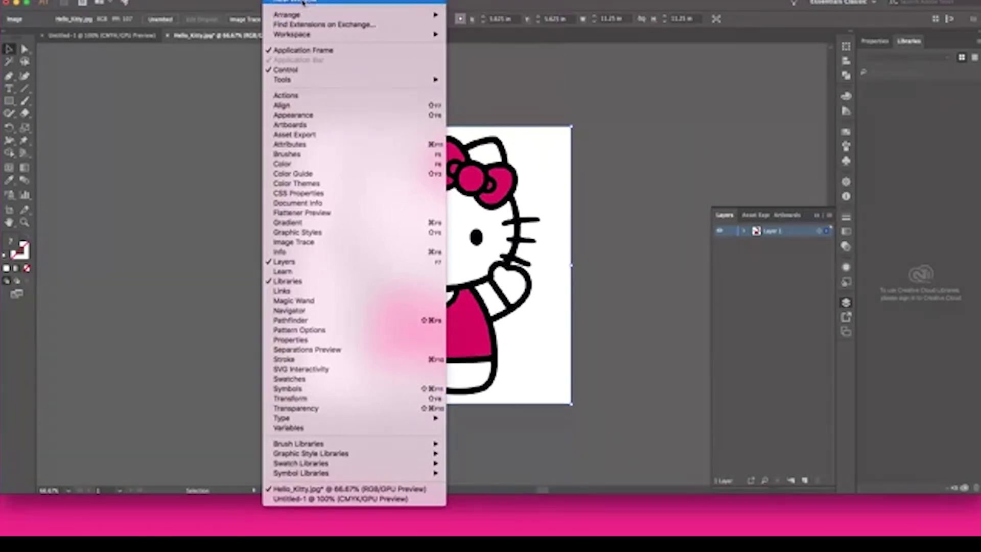
pyautogui.moveTo(304, 34)
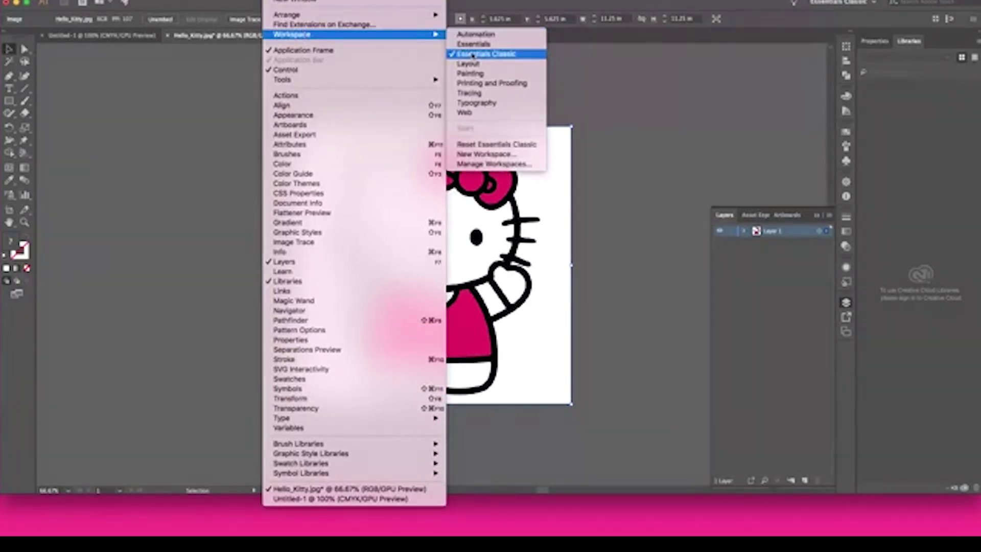
pyautogui.click(585, 87)
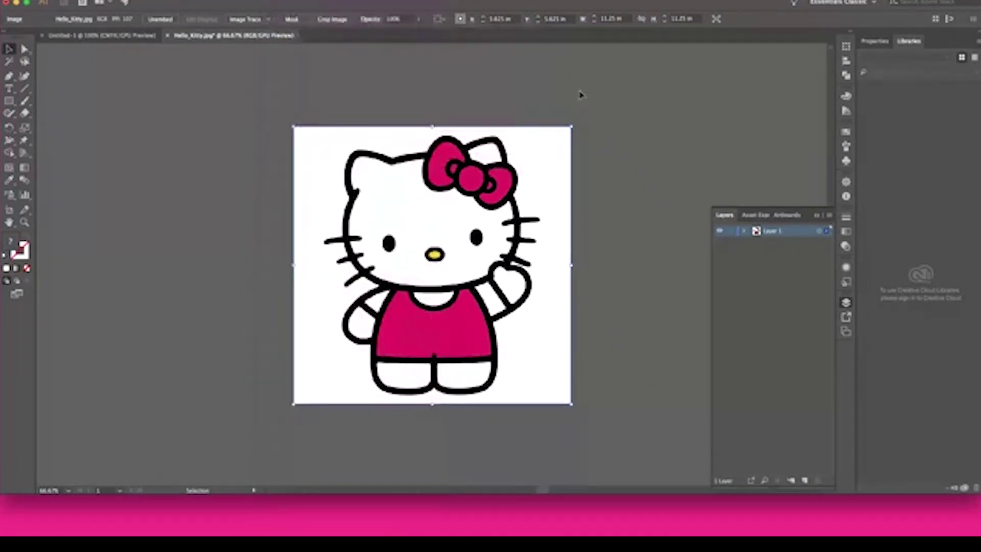
pyautogui.click(679, 281)
# - Image Trace the Hello Kitty picture with the 3 Colors preset
pyautogui.click(474, 313)
pyautogui.click(247, 20)
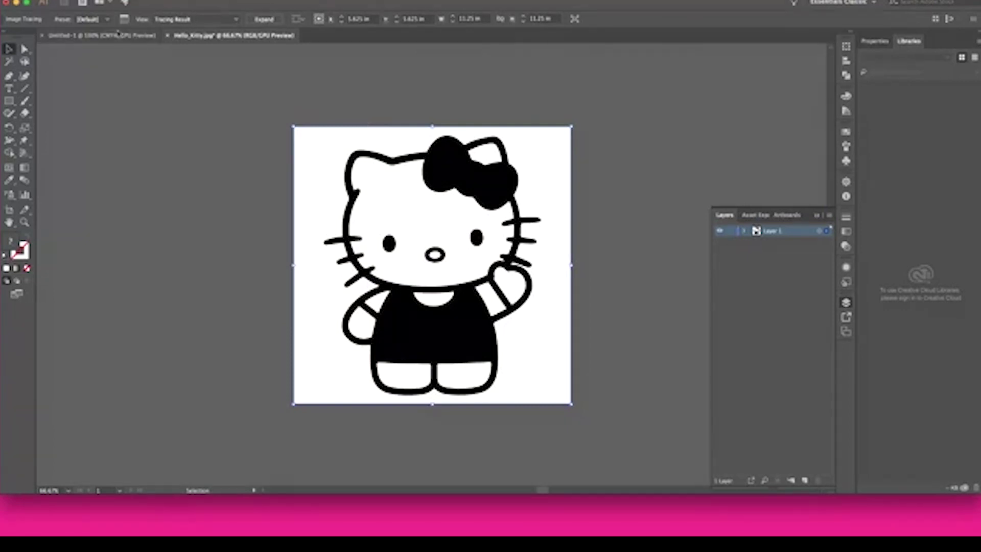
pyautogui.click(105, 19)
pyautogui.click(105, 18)
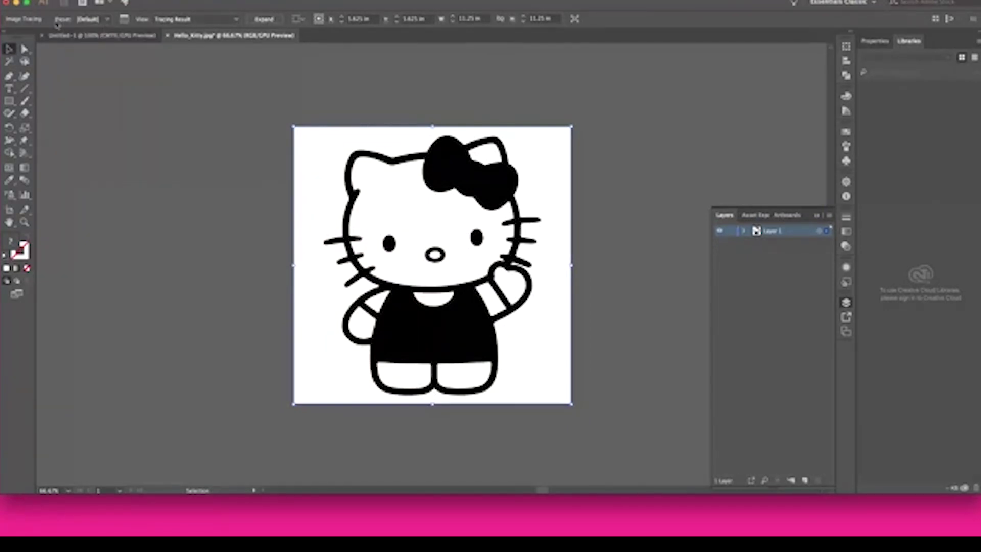
pyautogui.click(105, 19)
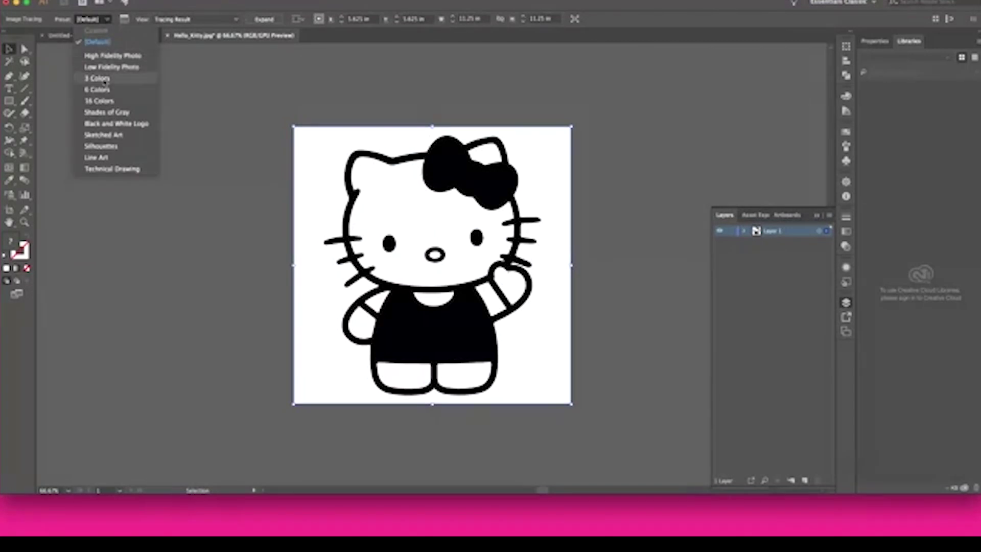
pyautogui.click(97, 78)
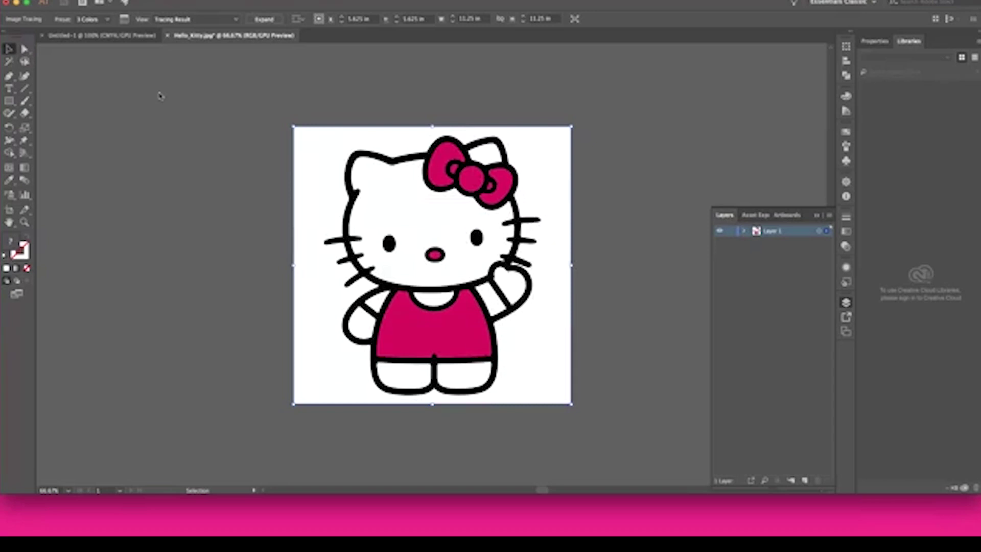
# - Change the trace preset to 6 Colors to keep the pink areas
pyautogui.click(93, 19)
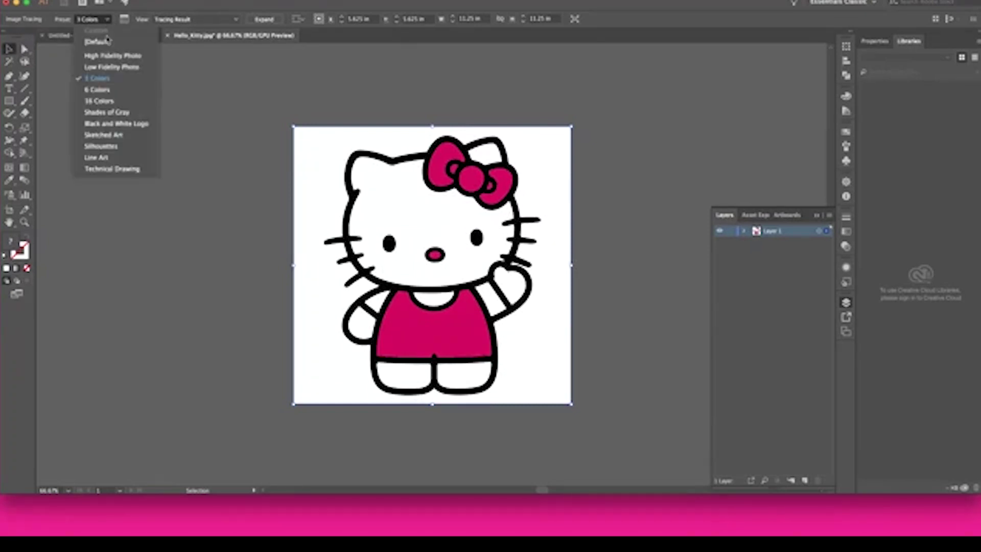
pyautogui.press('Return')
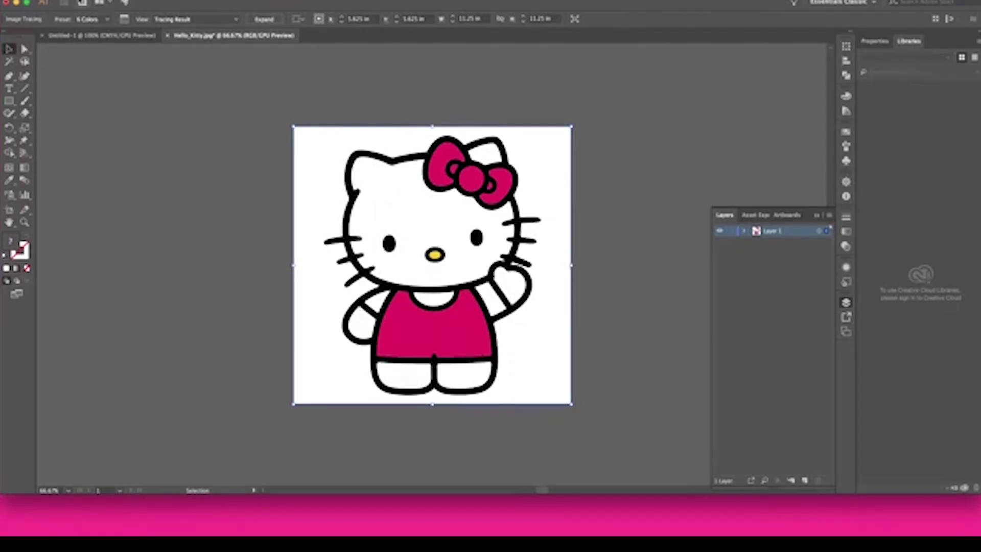
pyautogui.click(133, 10)
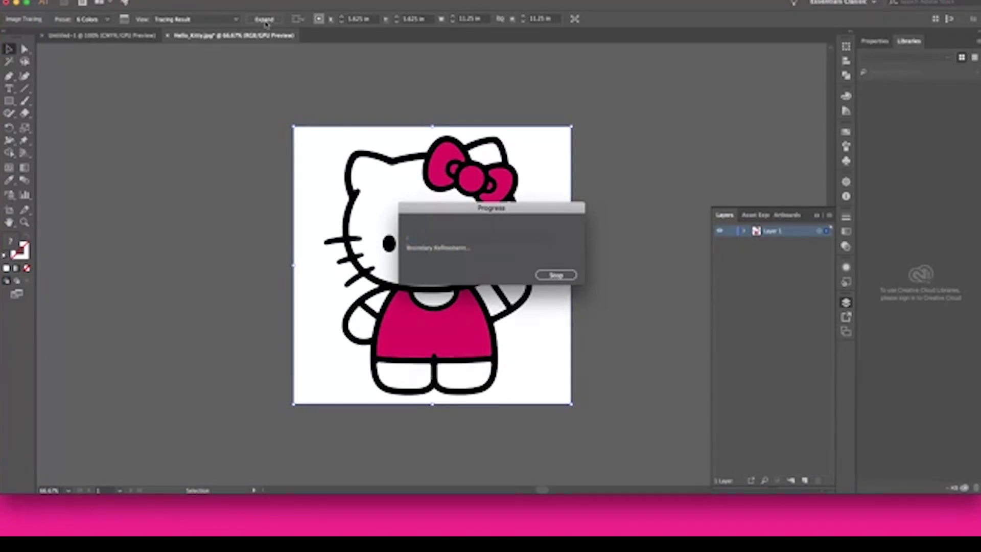
# - Expand the trace and reveal its individual paths under Layer 1
pyautogui.click(264, 20)
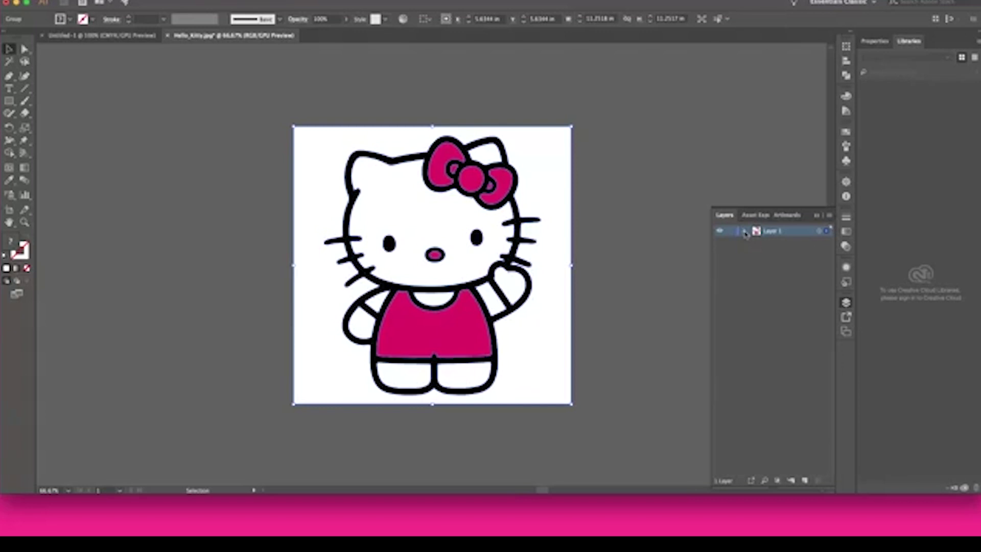
pyautogui.click(745, 234)
pyautogui.click(756, 241)
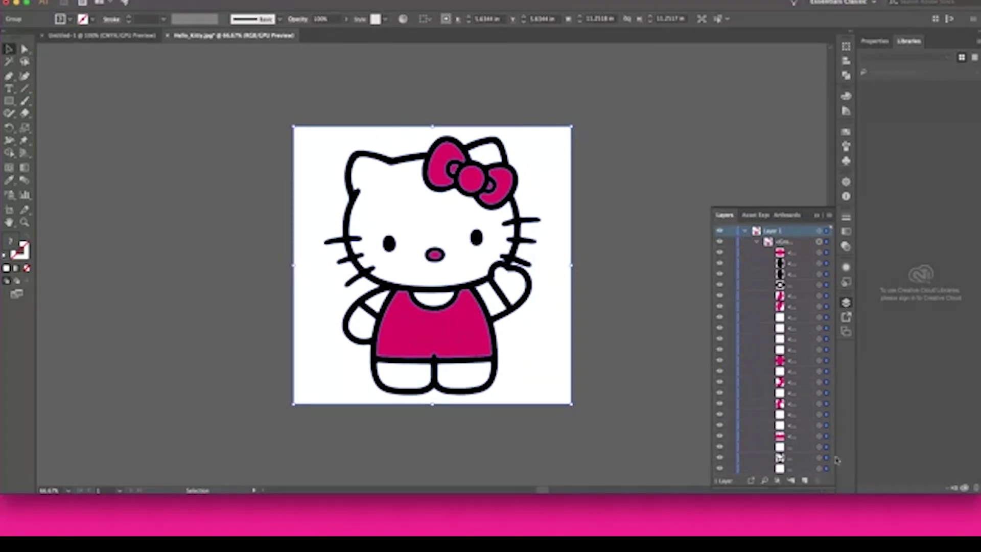
# - Select the pink nose, bow pieces and dress paths in the Layers panel
pyautogui.click(826, 253)
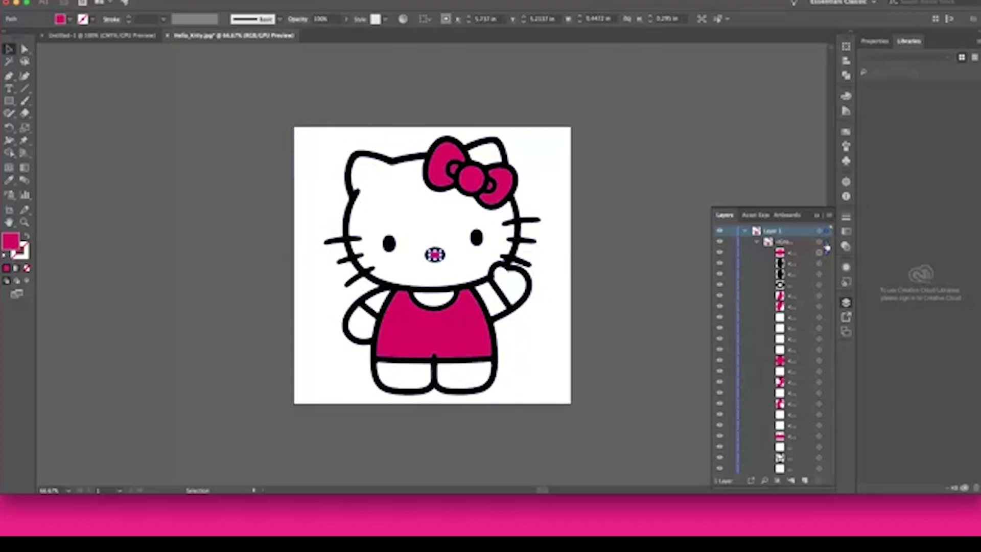
pyautogui.click(826, 253)
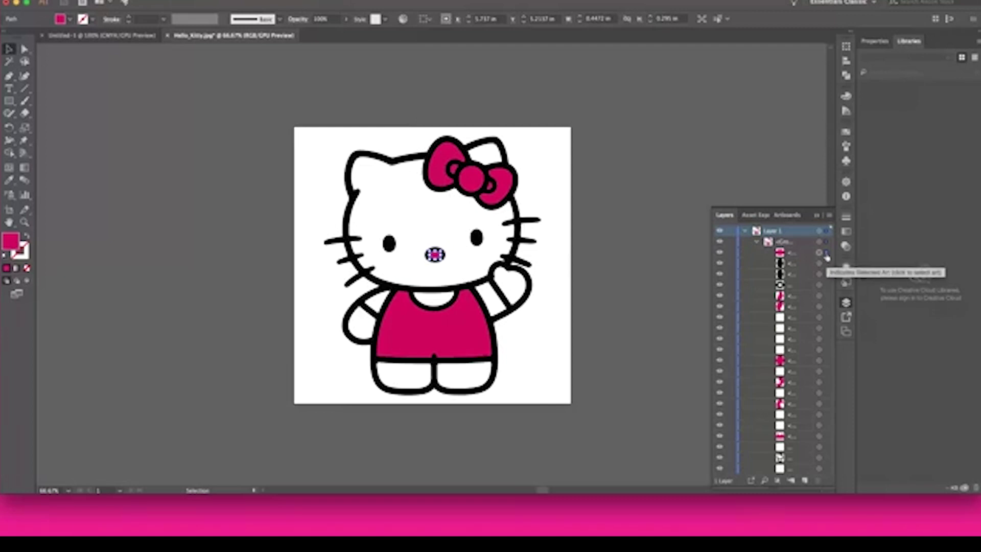
pyautogui.keyDown('shift'); pyautogui.click(826, 296); pyautogui.keyUp('shift')
pyautogui.keyDown('shift'); pyautogui.click(826, 306); pyautogui.keyUp('shift')
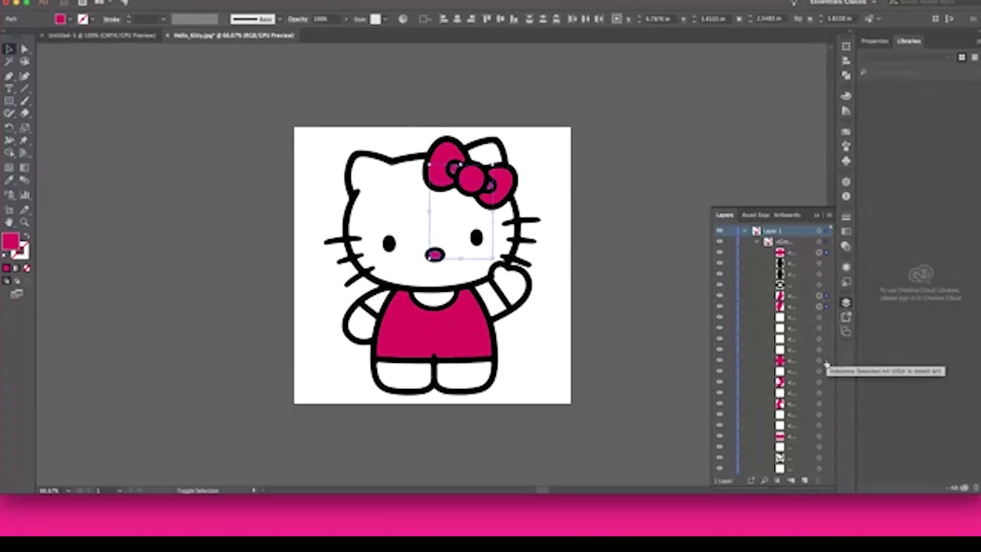
pyautogui.keyDown('shift'); pyautogui.click(826, 360); pyautogui.keyUp('shift')
pyautogui.keyDown('shift'); pyautogui.click(826, 381); pyautogui.keyUp('shift')
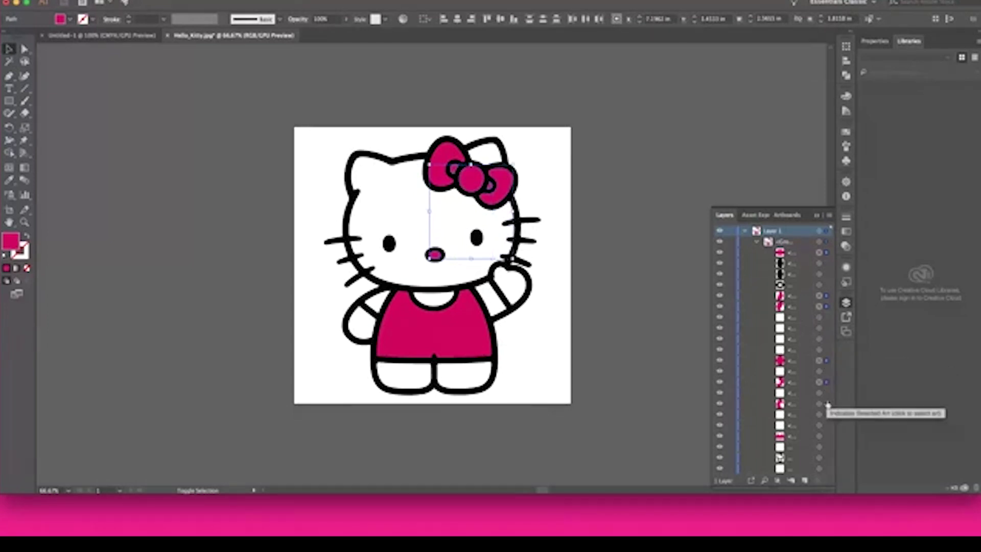
pyautogui.keyDown('shift'); pyautogui.click(826, 403); pyautogui.keyUp('shift')
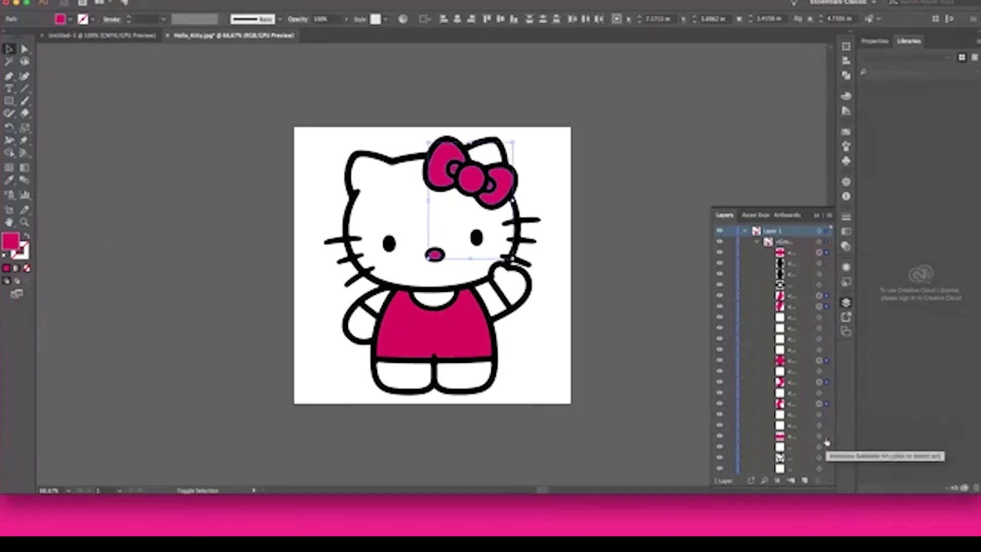
pyautogui.keyDown('shift'); pyautogui.click(826, 436); pyautogui.keyUp('shift')
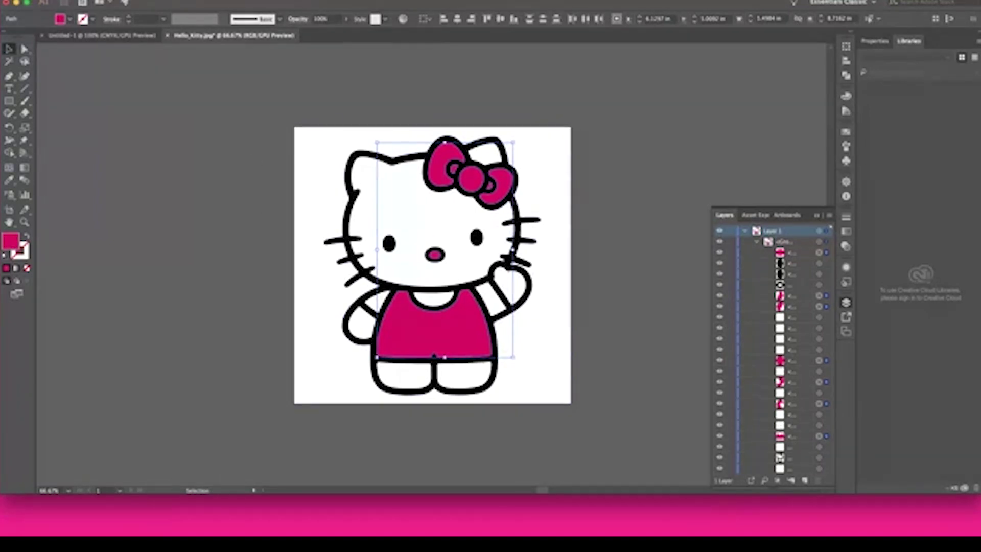
# - Merge the selected pink paths with Object > Compound Path > Make
pyautogui.click(134, 0)
pyautogui.moveTo(223, 321)
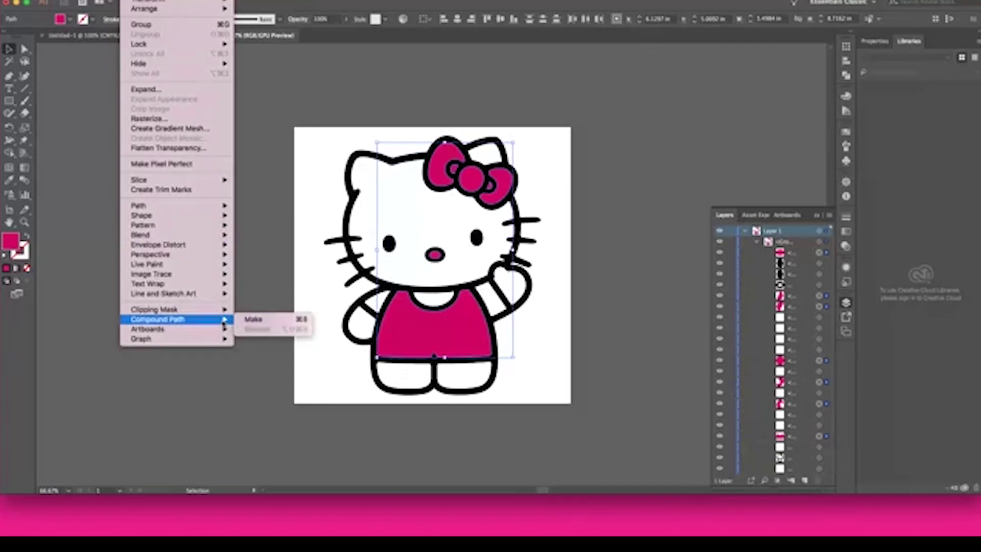
pyautogui.click(254, 320)
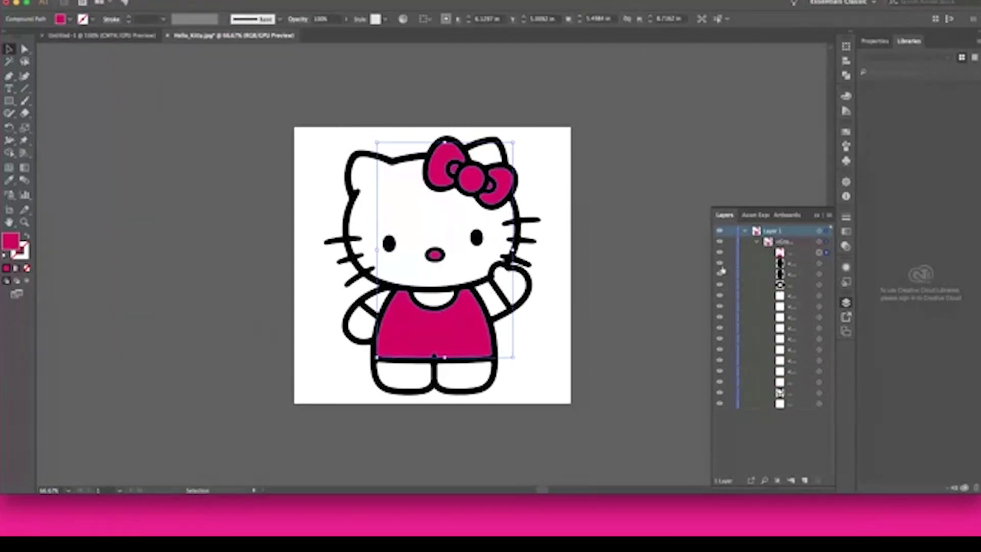
pyautogui.moveTo(719, 270); pyautogui.dragTo(718, 314)
pyautogui.click(719, 311)
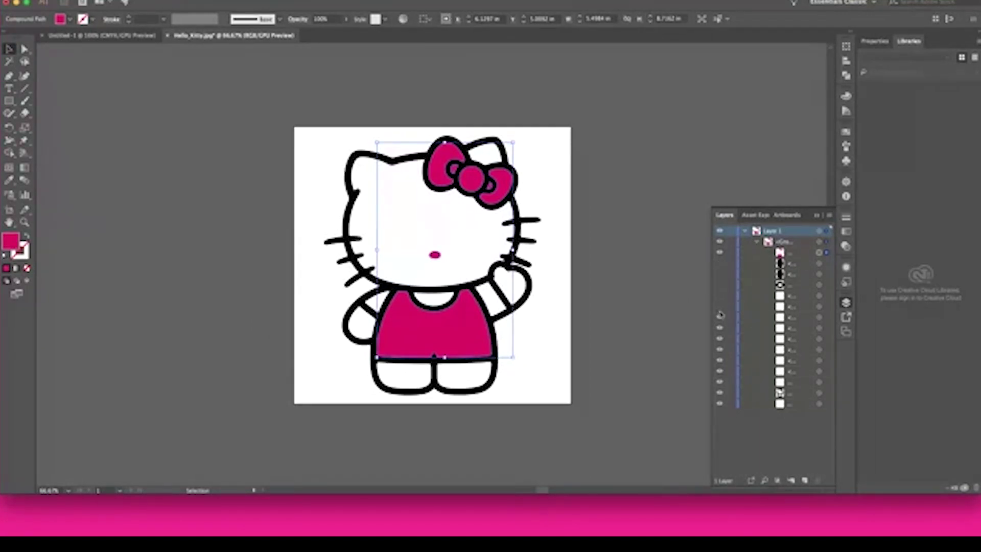
pyautogui.click(720, 393)
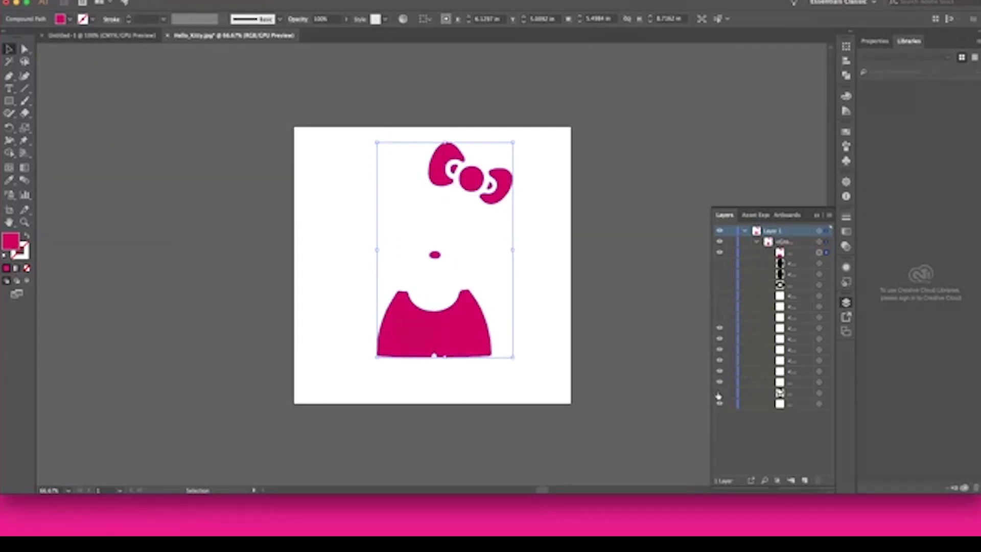
pyautogui.click(719, 394)
pyautogui.click(719, 316)
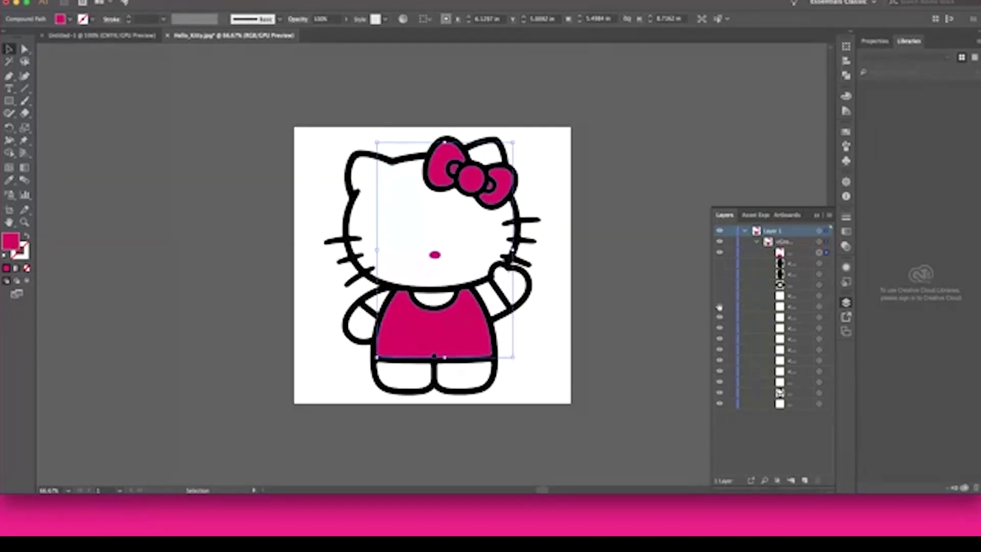
pyautogui.click(719, 295)
pyautogui.click(719, 285)
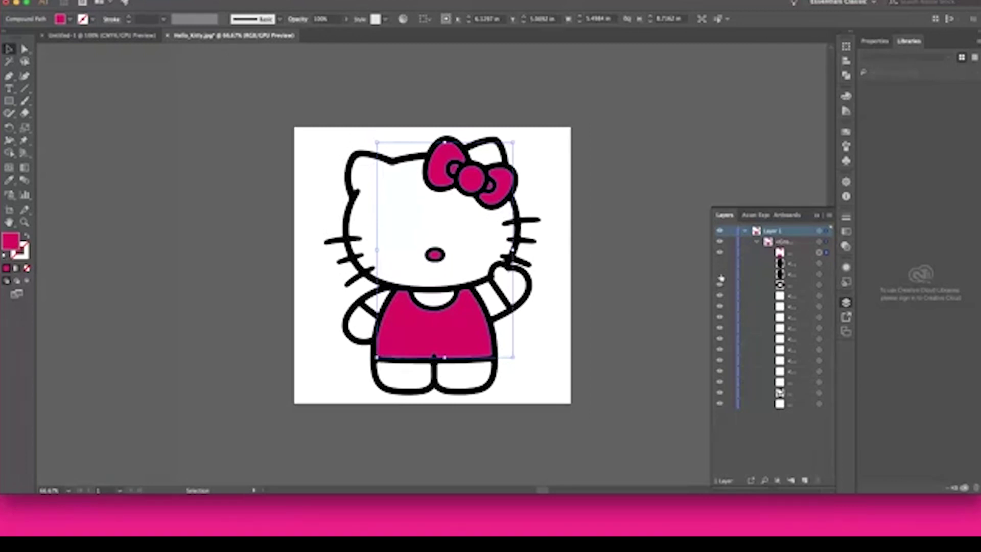
pyautogui.click(719, 274)
pyautogui.click(720, 263)
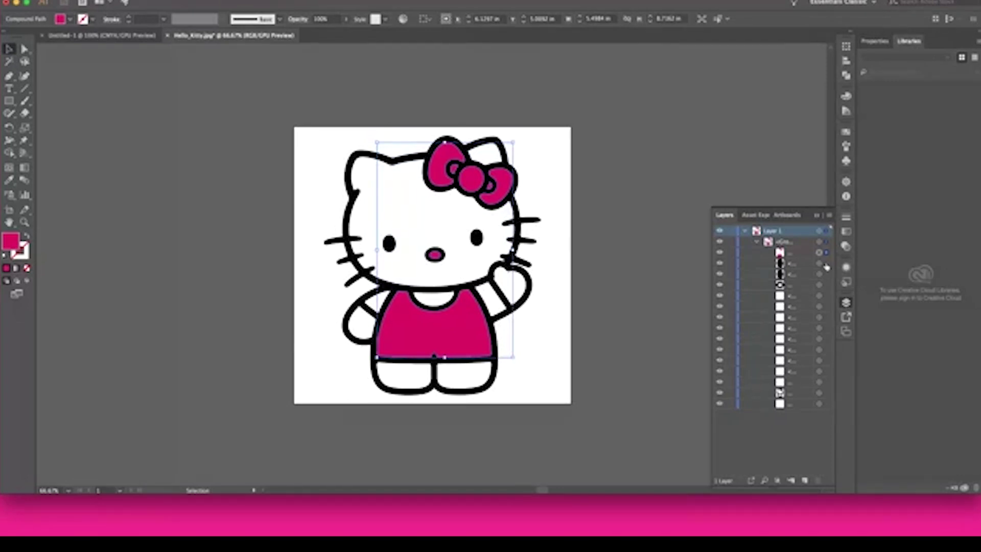
pyautogui.click(643, 240)
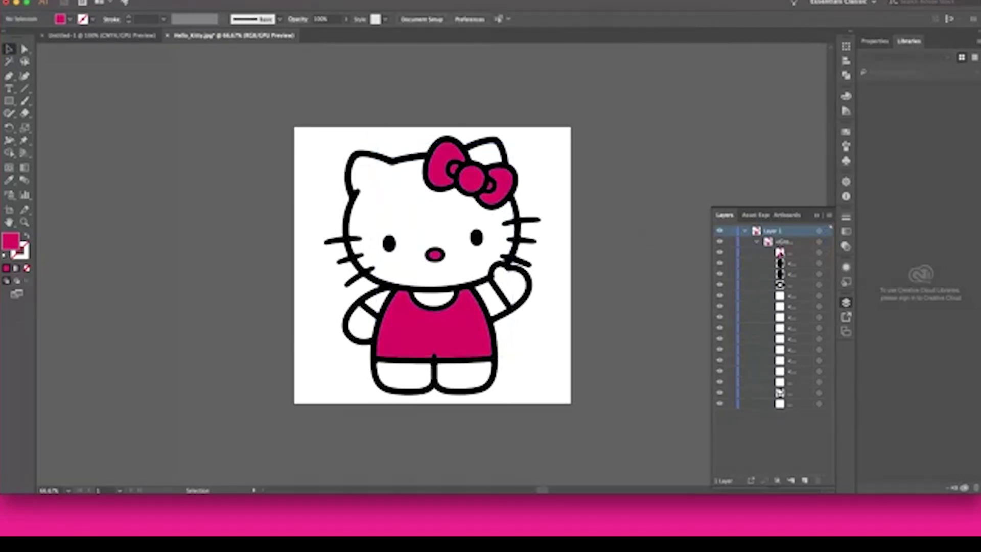
# - Select both eyes and the black outline paths, then make them one compound path
pyautogui.click(820, 263)
pyautogui.keyDown('shift'); pyautogui.click(819, 274); pyautogui.keyUp('shift')
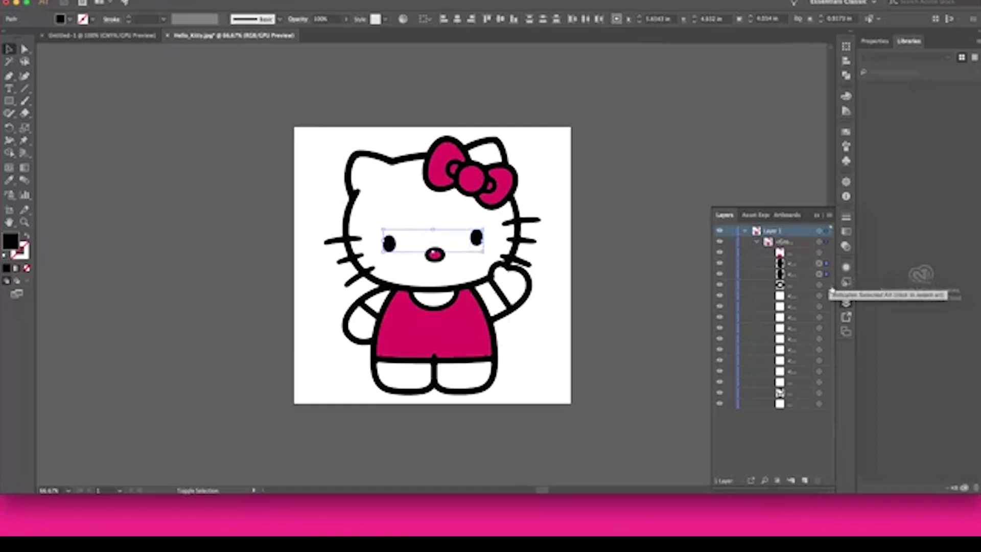
pyautogui.keyDown('shift'); pyautogui.click(819, 285); pyautogui.keyUp('shift')
pyautogui.keyDown('shift'); pyautogui.click(818, 393); pyautogui.keyUp('shift')
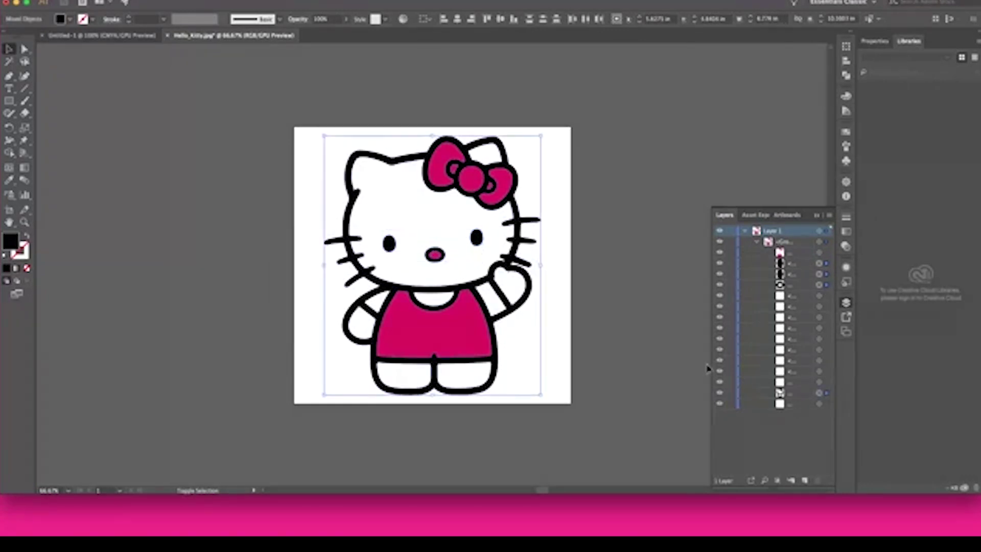
pyautogui.click(143, 3)
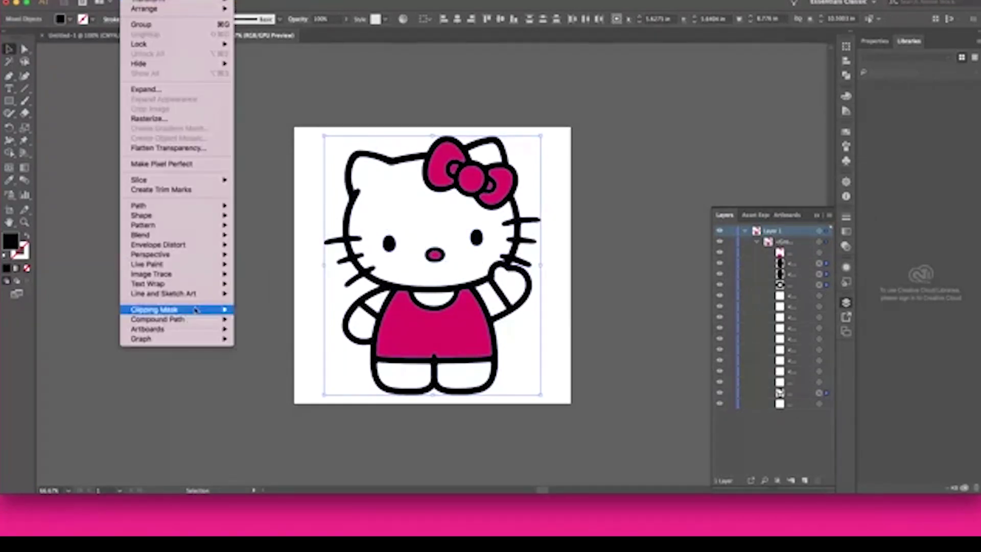
pyautogui.moveTo(225, 319)
pyautogui.click(252, 320)
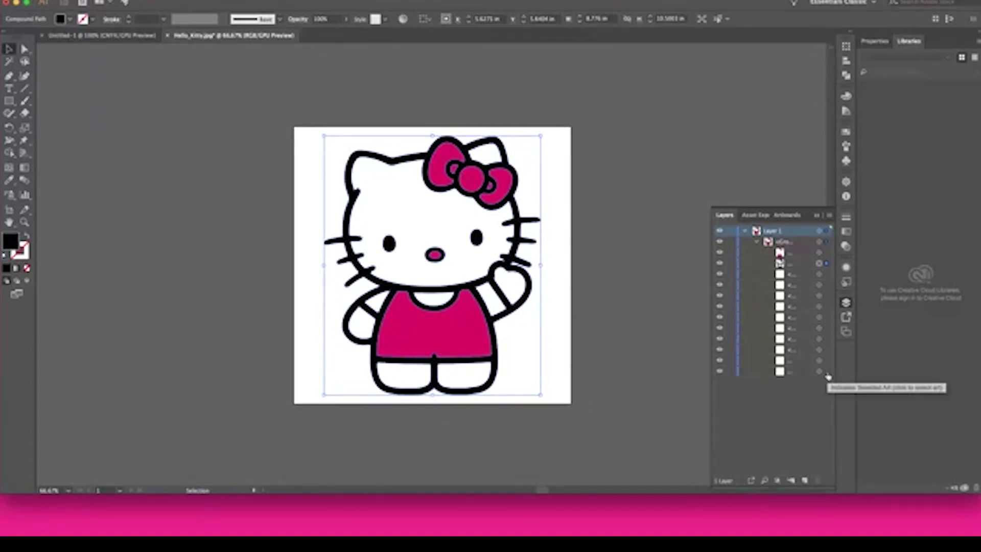
# - Select the white background, deselect all, and hide the five white layers to check them
pyautogui.click(824, 372)
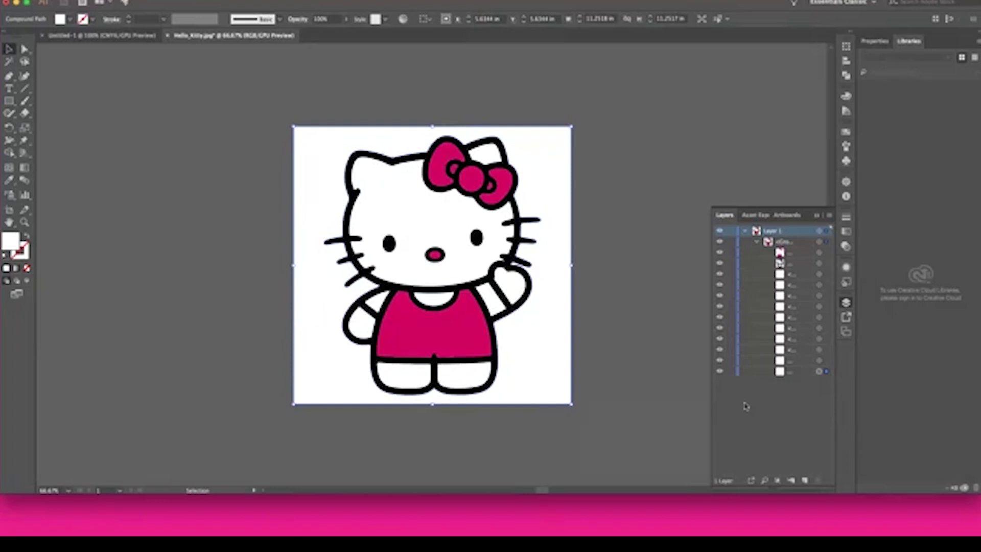
pyautogui.press('a')
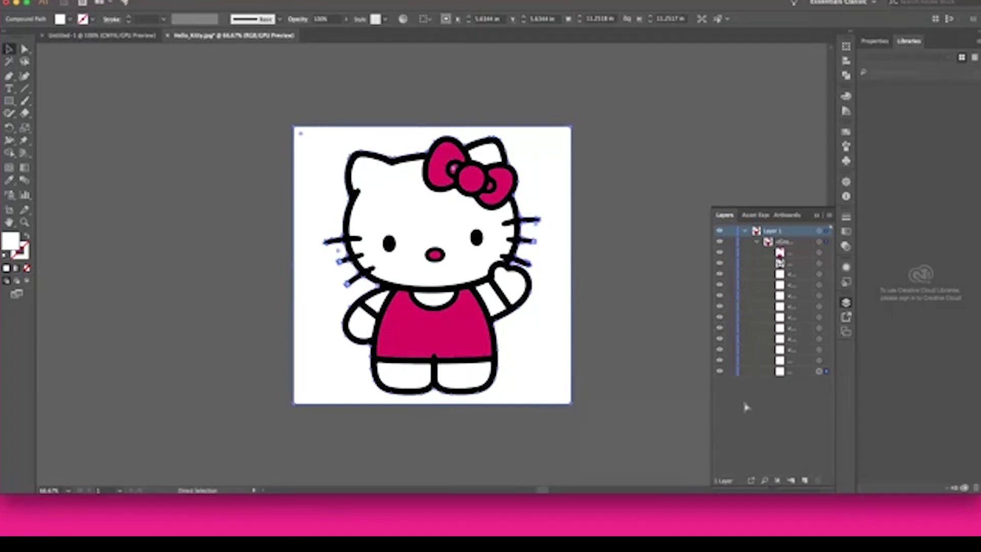
pyautogui.press('super+shift+a')
pyautogui.press('v')
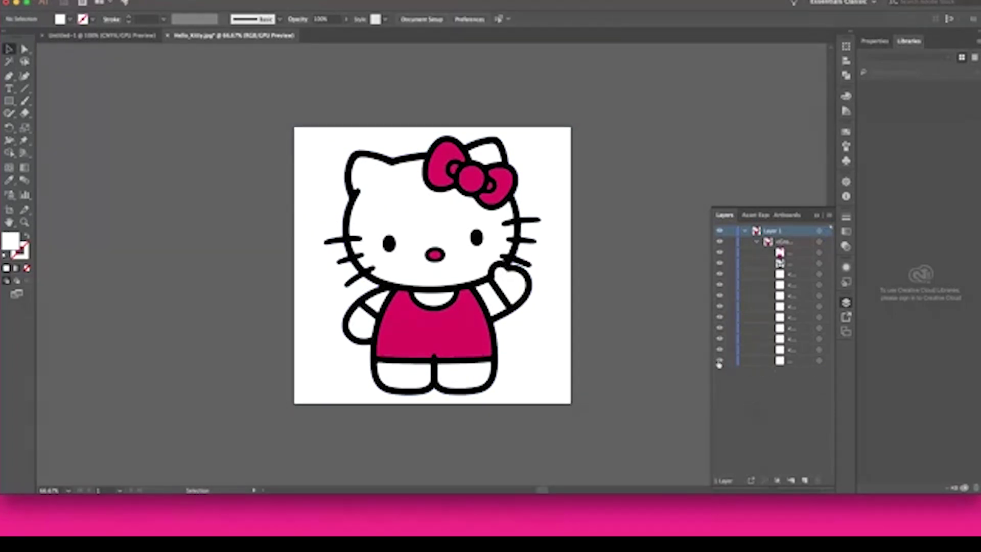
pyautogui.moveTo(719, 361)
pyautogui.mouseDown()
pyautogui.moveTo(719, 280)
pyautogui.moveTo(721, 365)
pyautogui.mouseUp()
# - Delete the white background and white fill sub-layers, keeping only the pink and black paths
pyautogui.moveTo(827, 360); pyautogui.dragTo(826, 274)
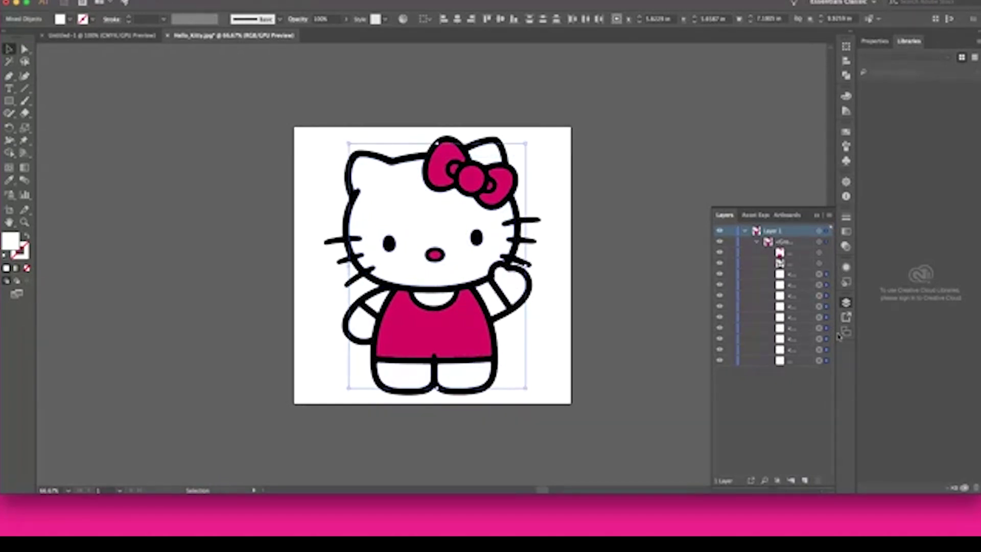
pyautogui.press('Delete')
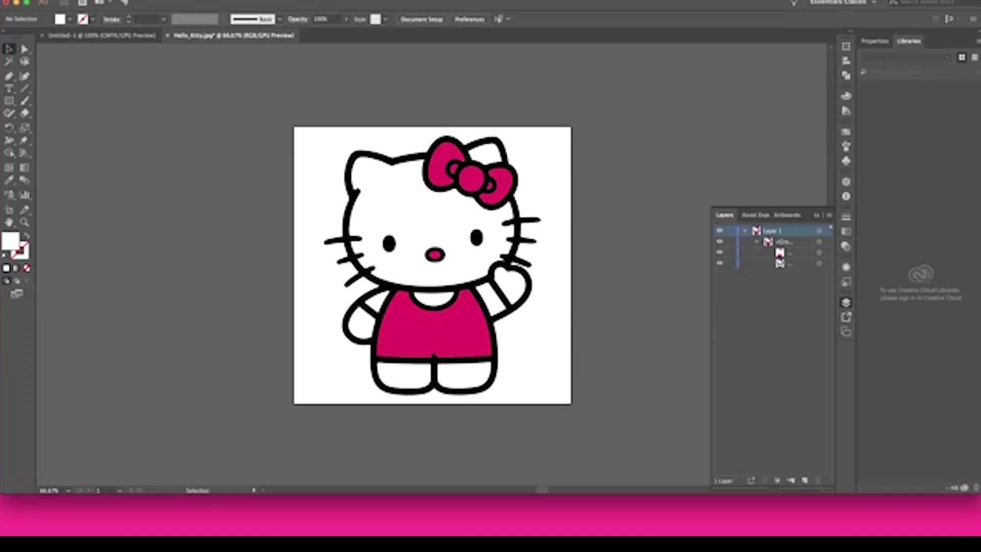
pyautogui.click(88, 0)
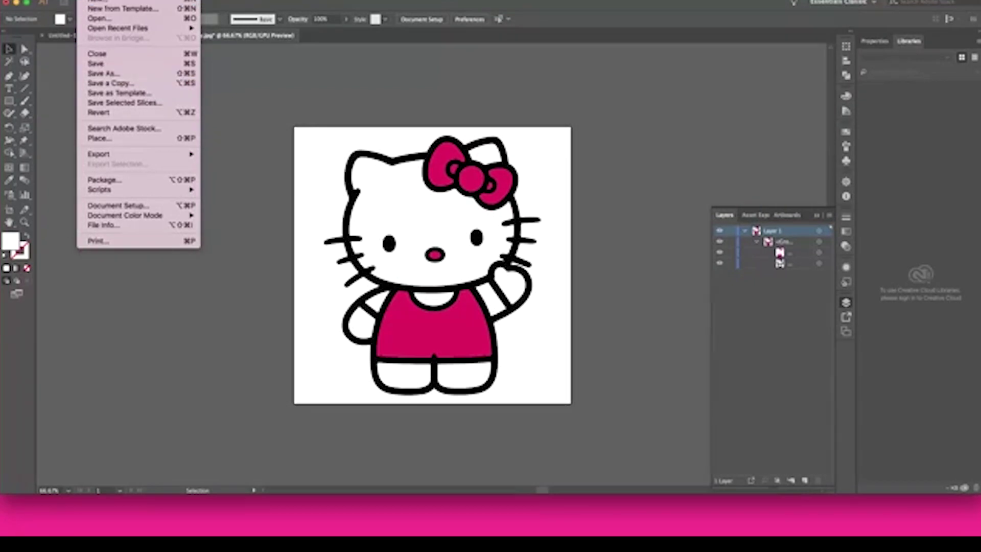
# - Save the artwork as Hello_Kitty.svg in SVG format with default SVG Options, then bring Chrome forward
pyautogui.click(102, 73)
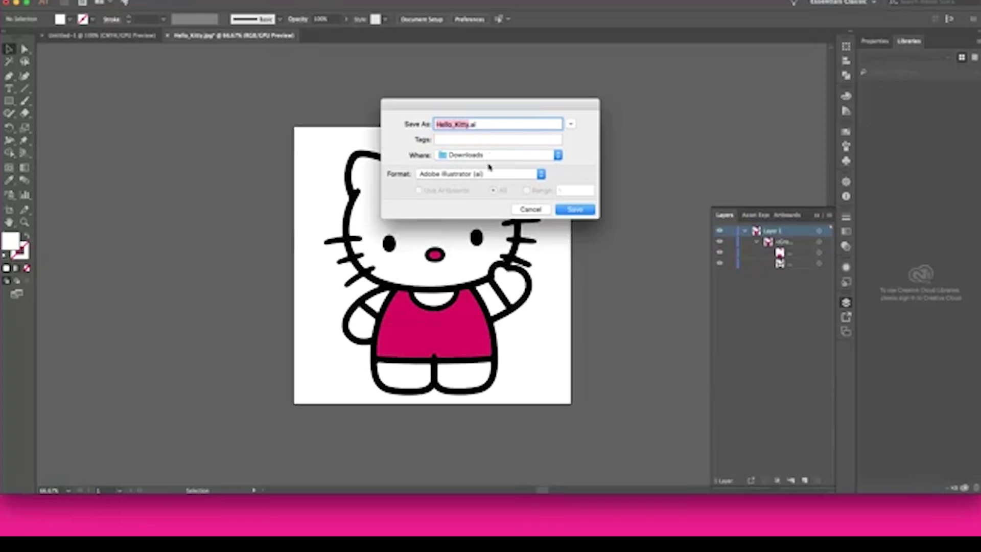
pyautogui.click(471, 174)
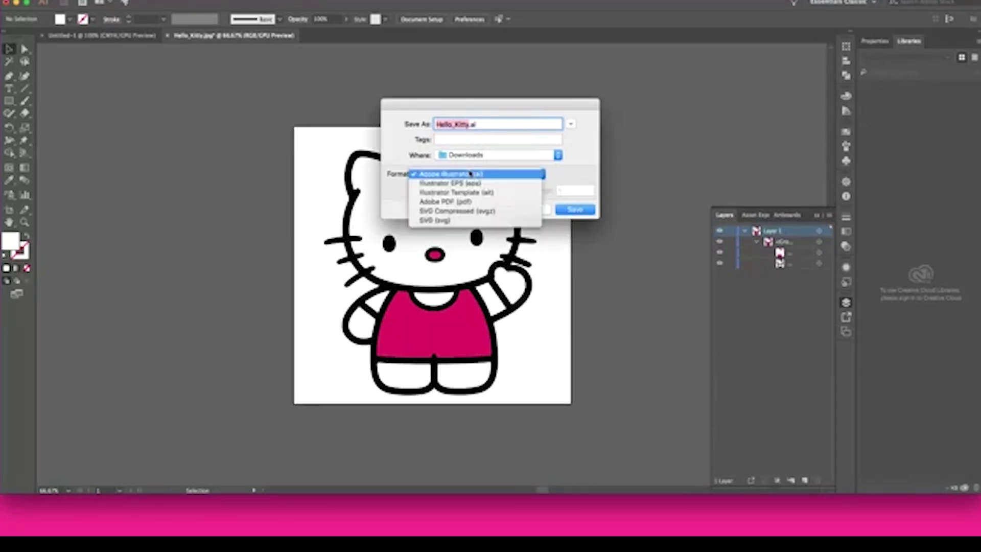
pyautogui.click(478, 230)
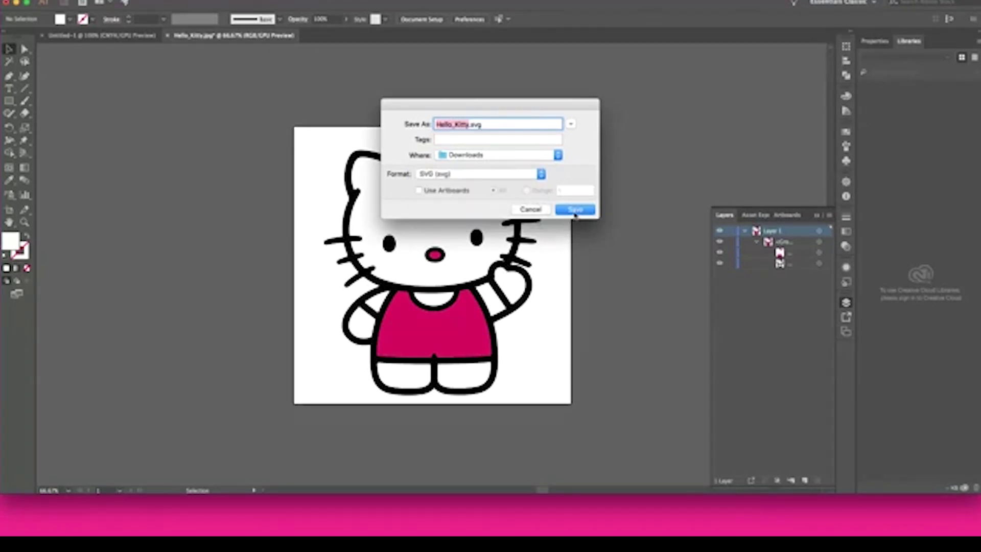
pyautogui.click(574, 209)
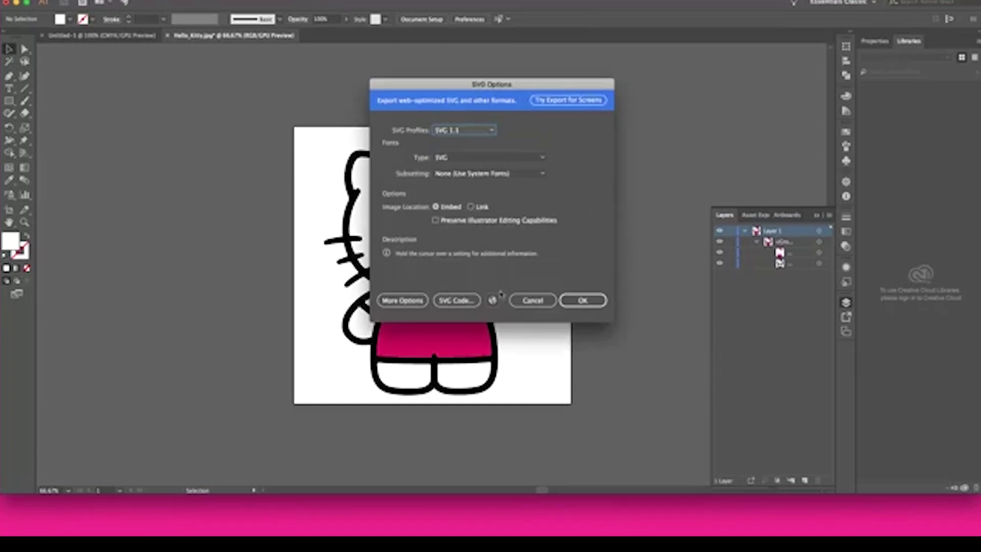
pyautogui.click(581, 300)
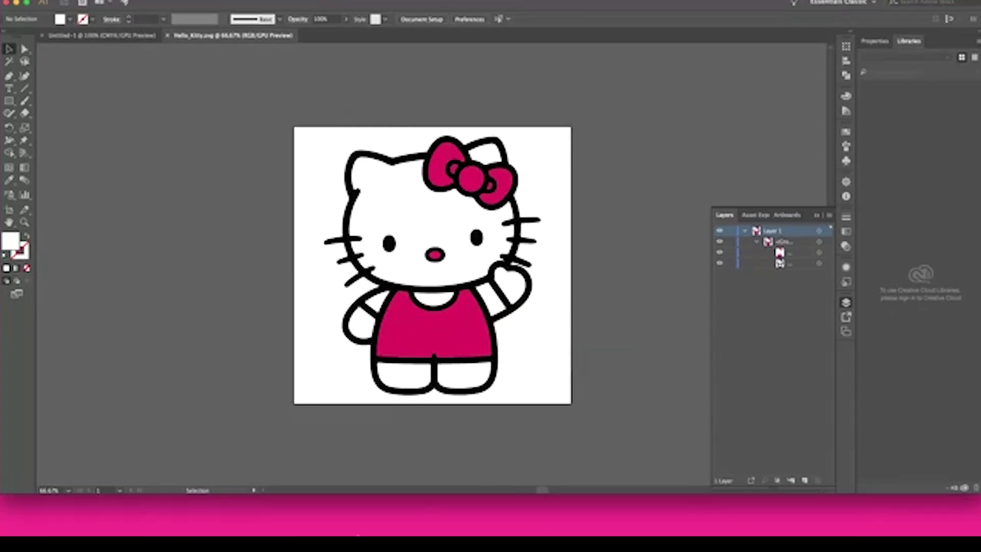
pyautogui.click(663, 511)
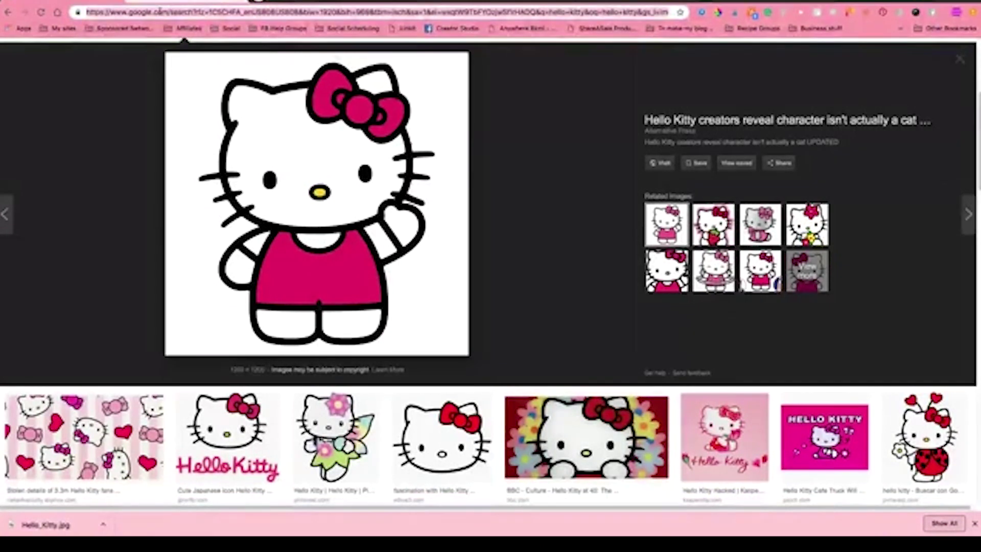
# - Load design.cricut.com in Chrome and return to the Cricut Design Space tab
pyautogui.click(159, 11)
pyautogui.write('de')
pyautogui.press('Return')
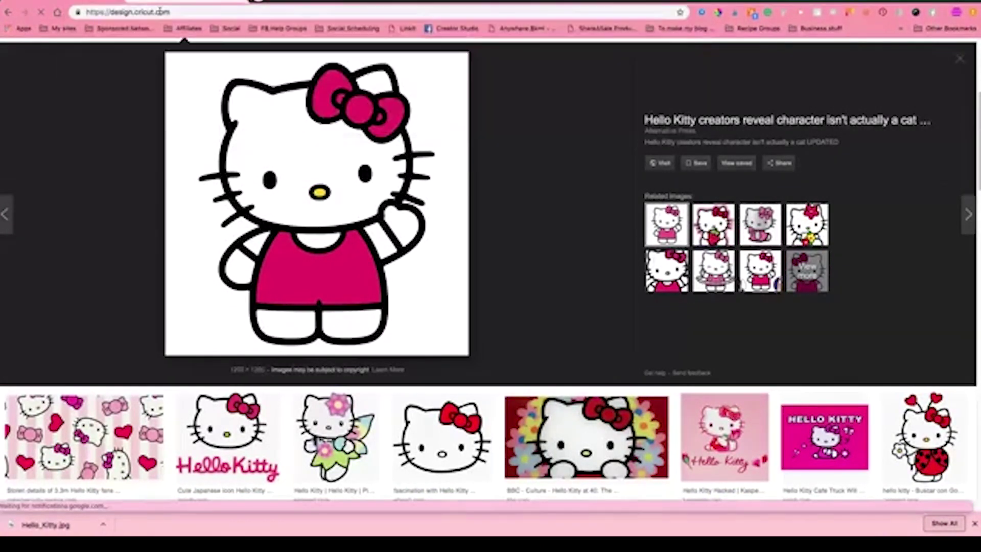
pyautogui.click(105, 1)
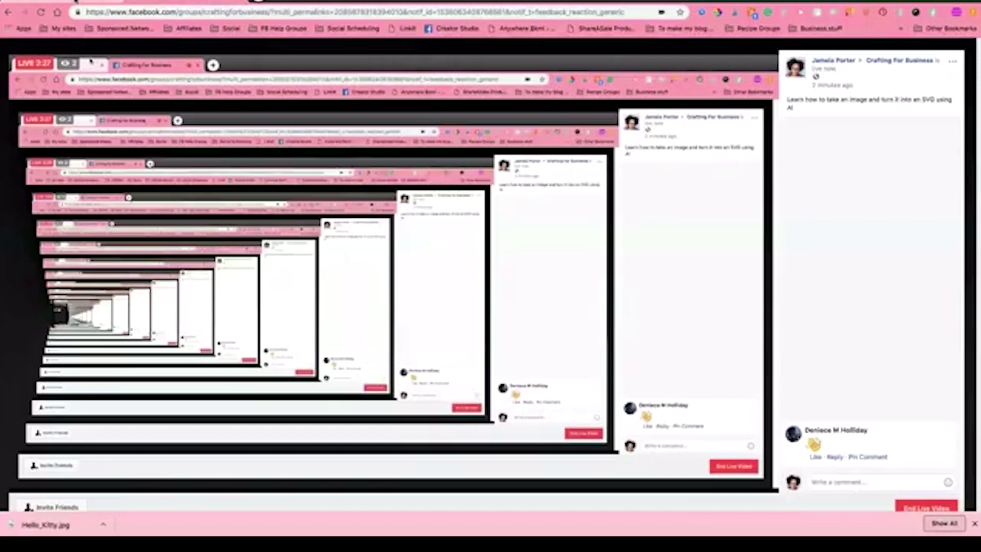
pyautogui.click(105, 2)
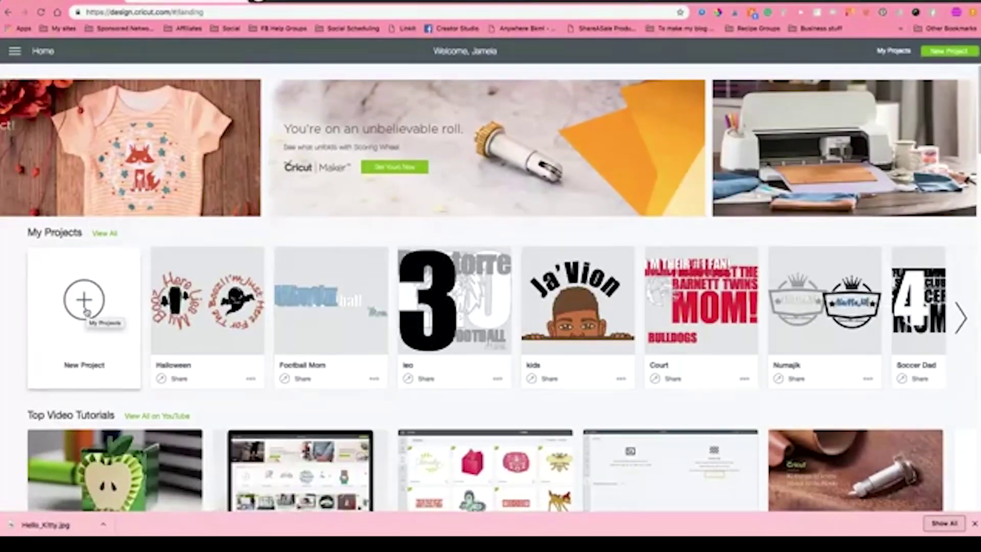
# - Start a new blank project and go to its Upload Image page
pyautogui.click(85, 312)
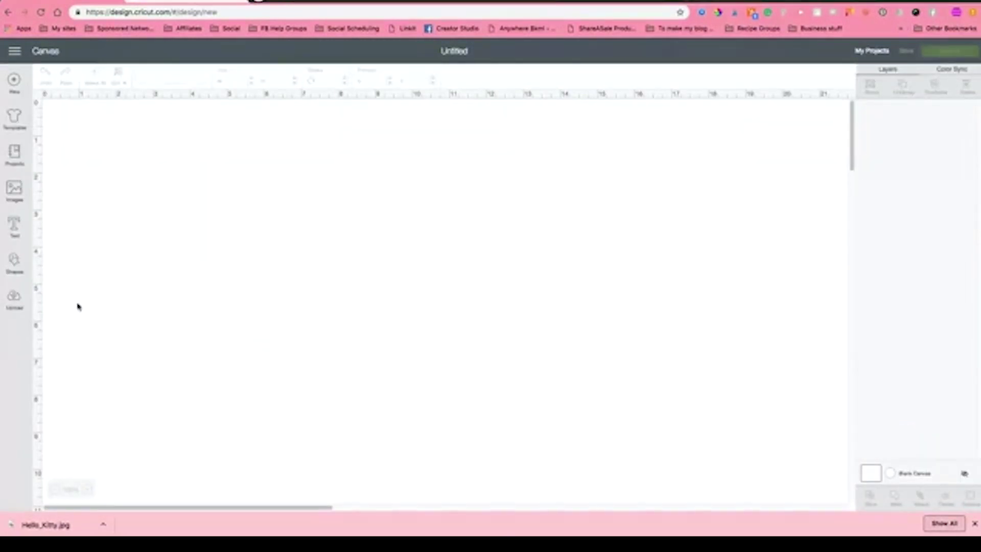
pyautogui.click(13, 301)
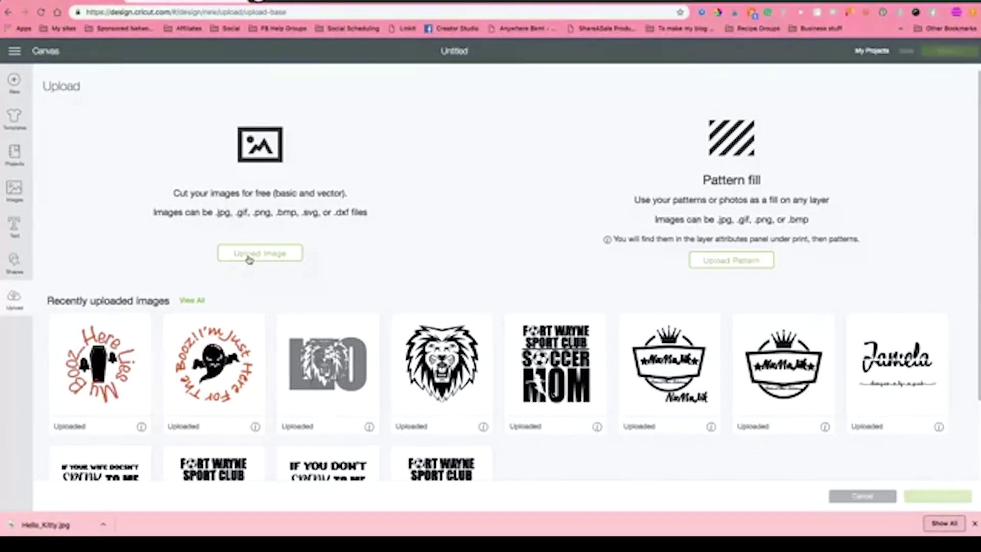
pyautogui.click(248, 256)
# - Upload Hello_Kitty.svg from Downloads and save it to the library as Hello_Kitty
pyautogui.click(523, 275)
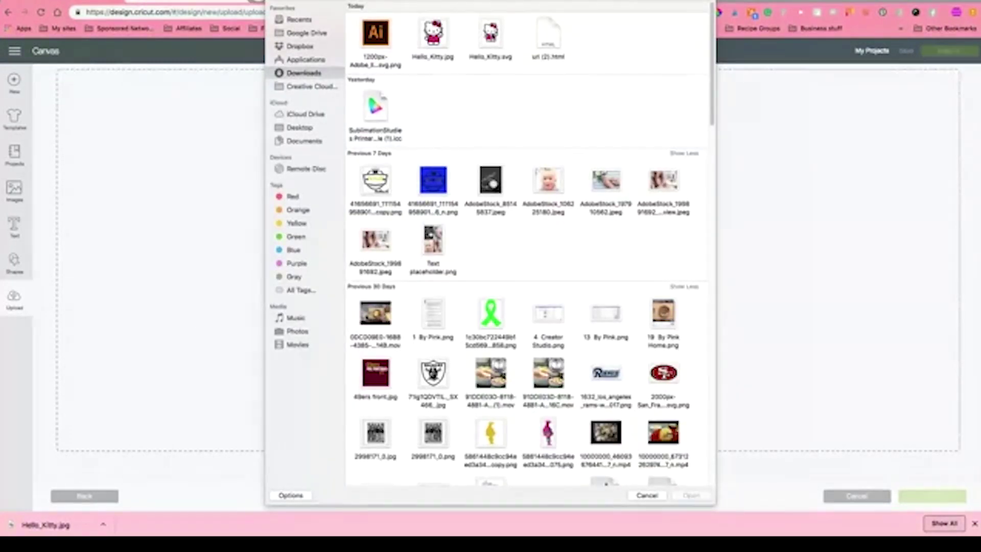
pyautogui.click(490, 35)
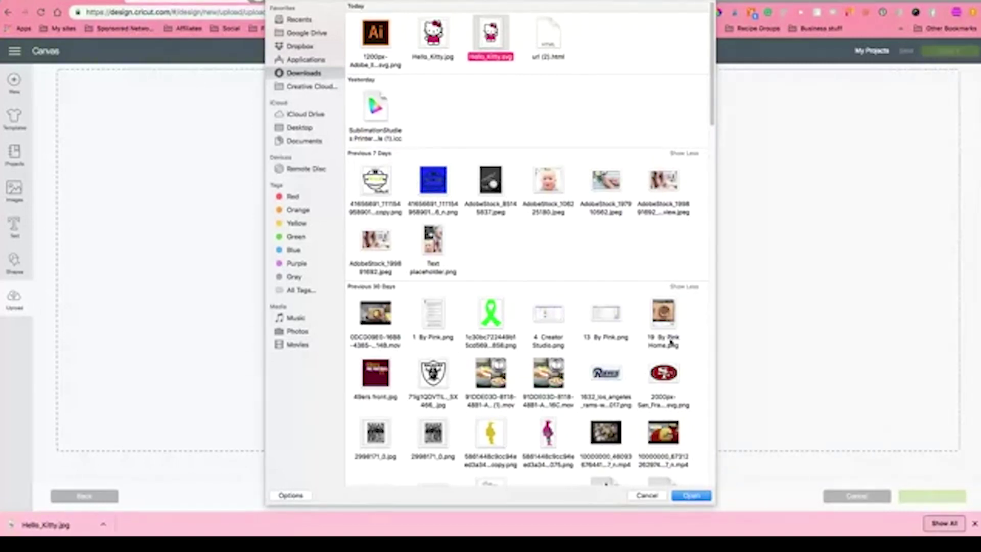
pyautogui.press('Return')
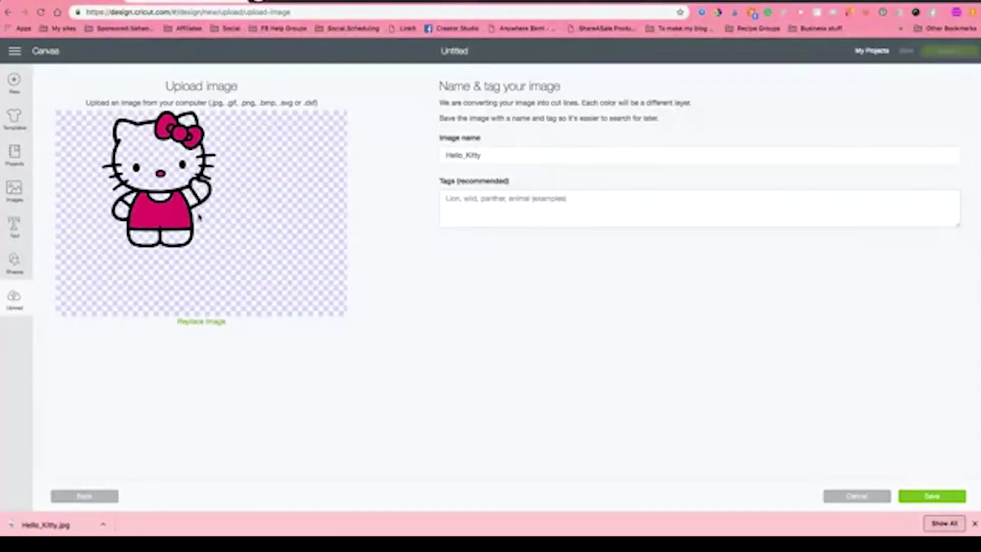
pyautogui.click(939, 501)
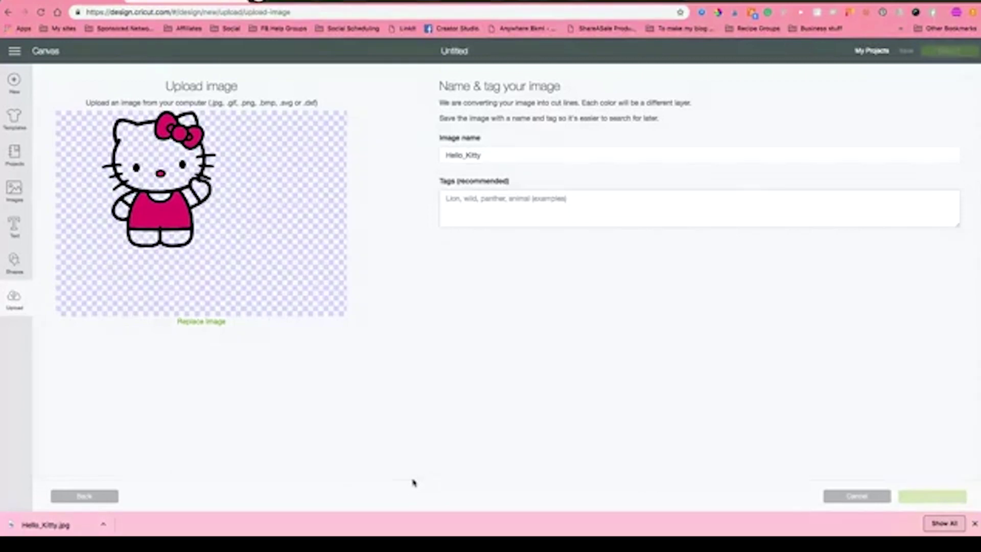
# - Insert the Hello Kitty upload onto the canvas and move it toward the top-left
pyautogui.click(130, 384)
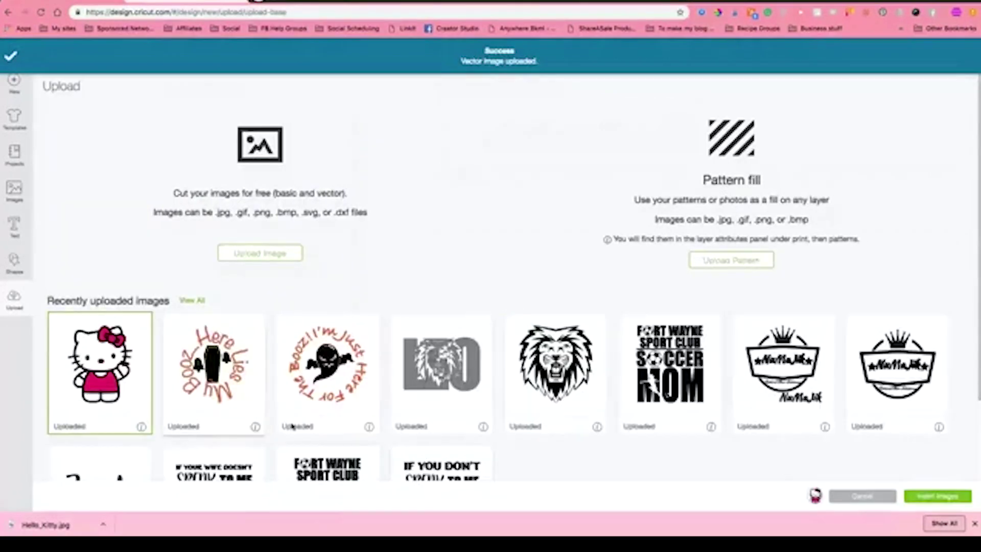
pyautogui.click(938, 496)
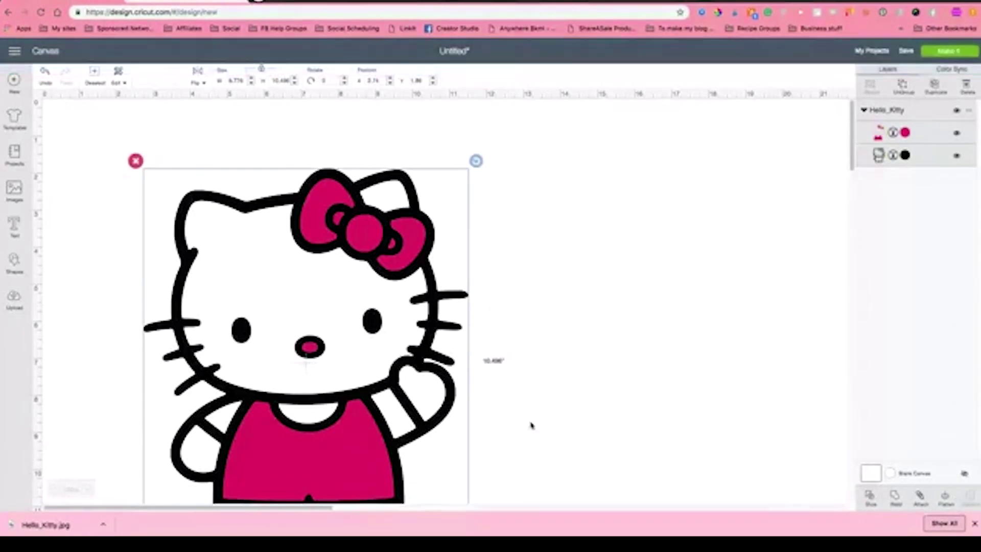
pyautogui.moveTo(311, 385); pyautogui.dragTo(257, 309)
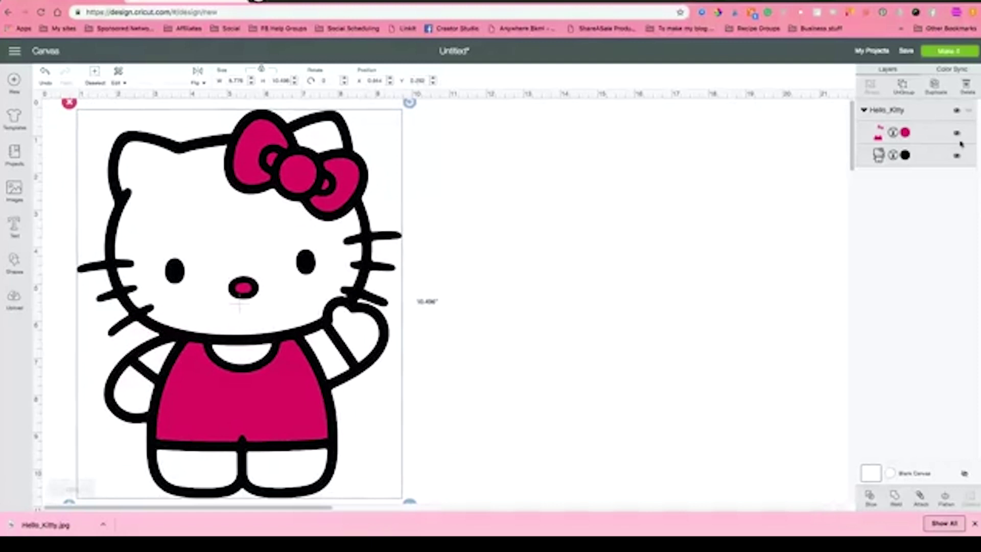
# - Check the black outline and pink layers by hiding and reshowing each, then deselect
pyautogui.click(956, 157)
pyautogui.click(956, 157)
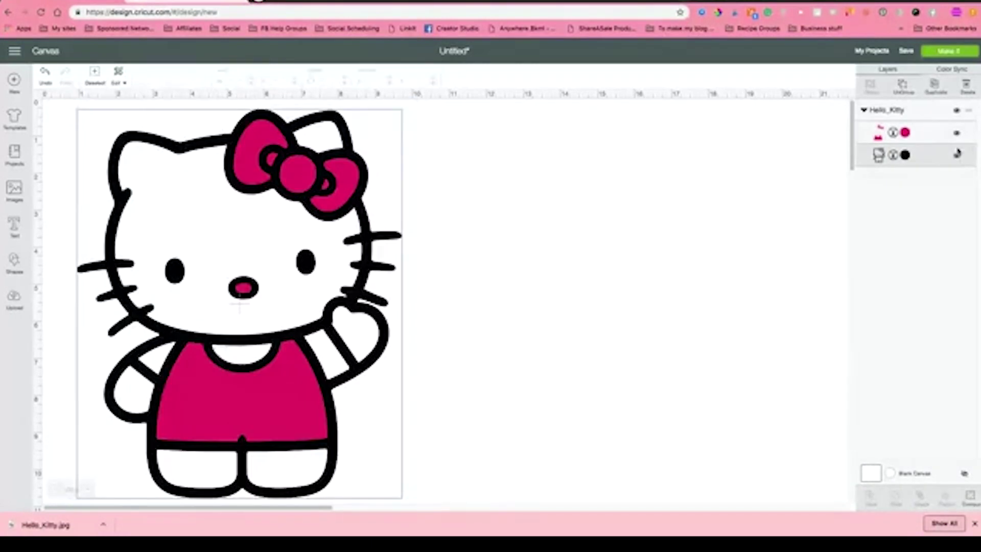
pyautogui.click(957, 134)
pyautogui.click(956, 135)
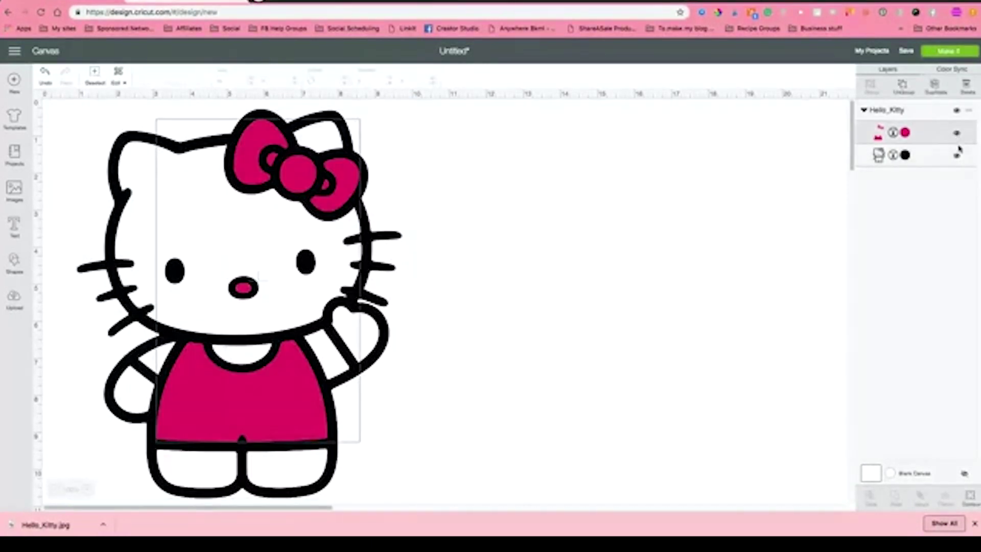
pyautogui.click(955, 156)
pyautogui.click(955, 156)
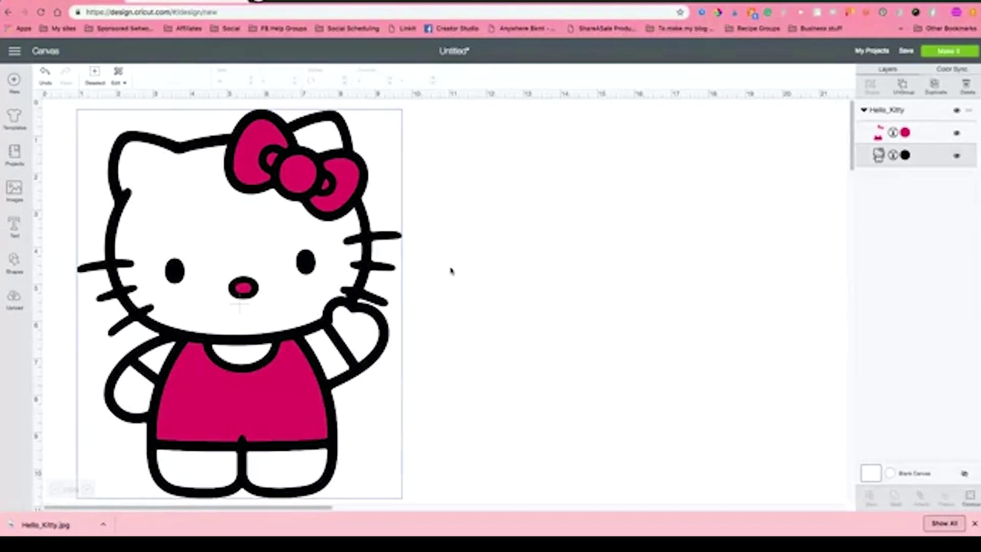
pyautogui.click(448, 289)
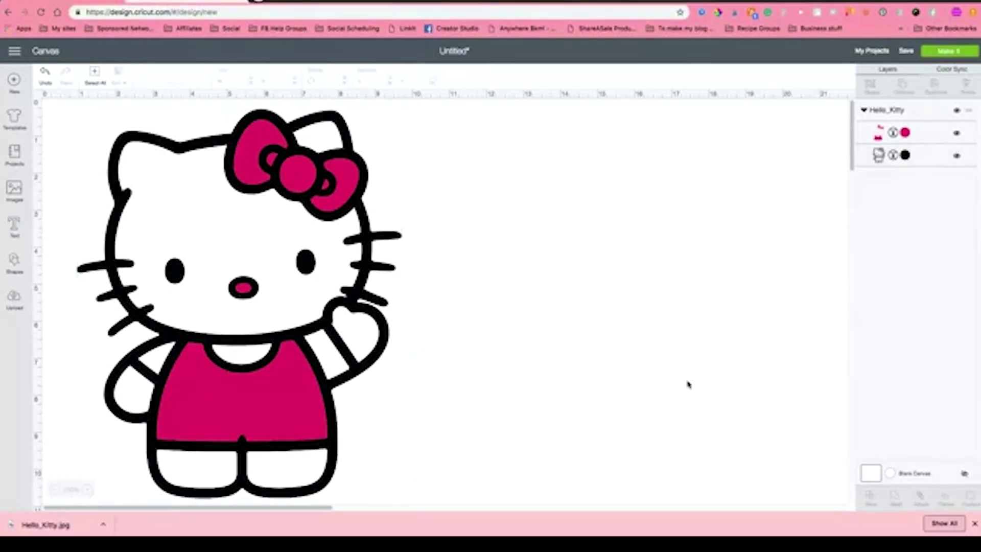